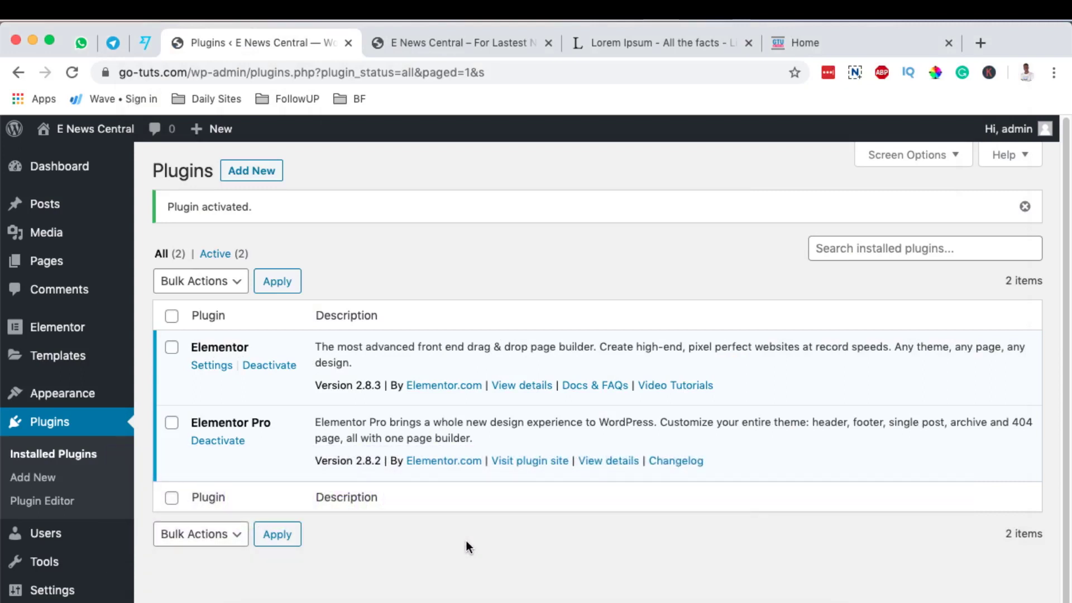
Switch to the gotechug.com home page tab and scroll to look over its header menu
click(799, 48)
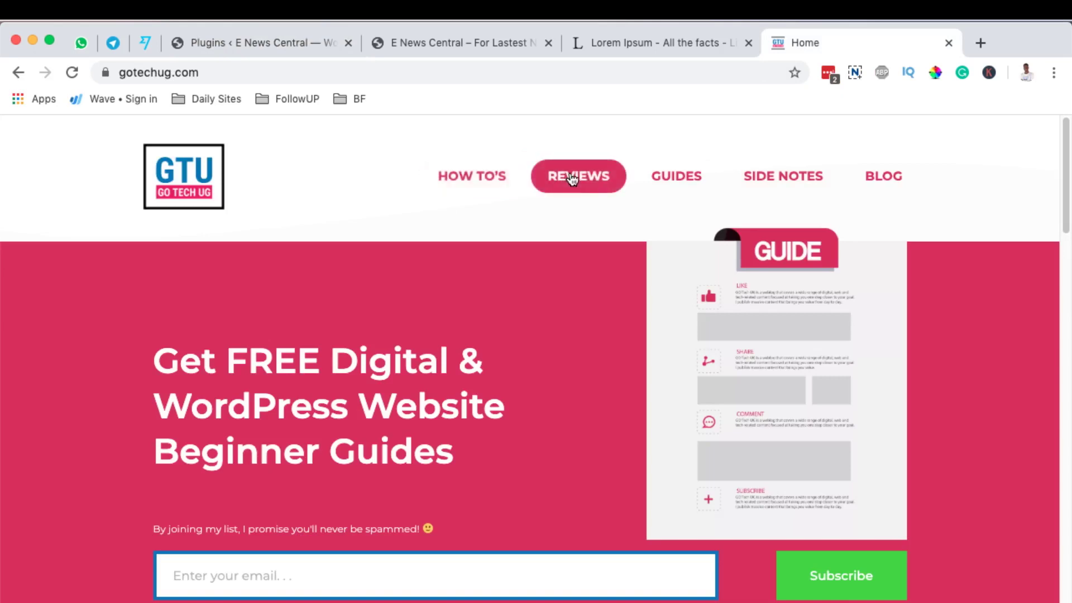
scroll(966, 287, down, 3)
scroll(966, 286, up, 3)
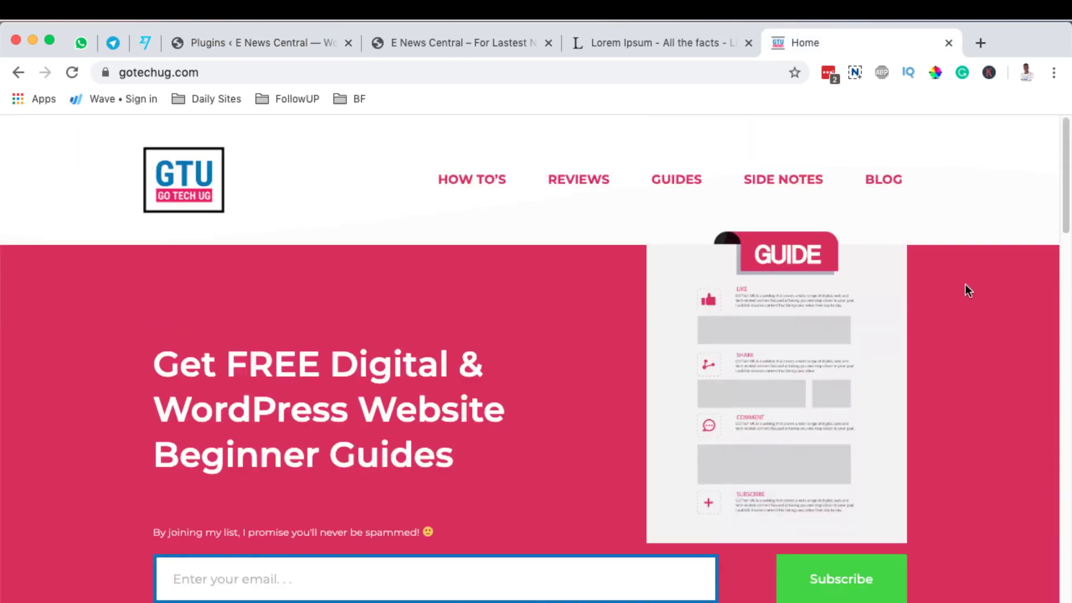
Back in the admin, go to Appearance > Menus and enter 'Main Menu' as the new menu name
click(265, 42)
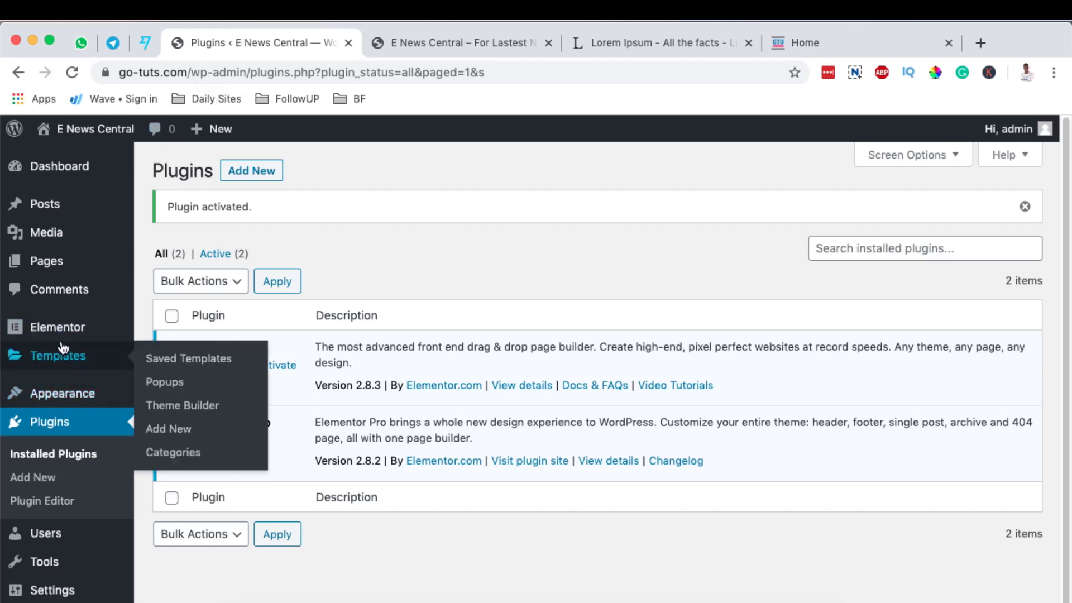
mouse_move(62, 392)
click(158, 469)
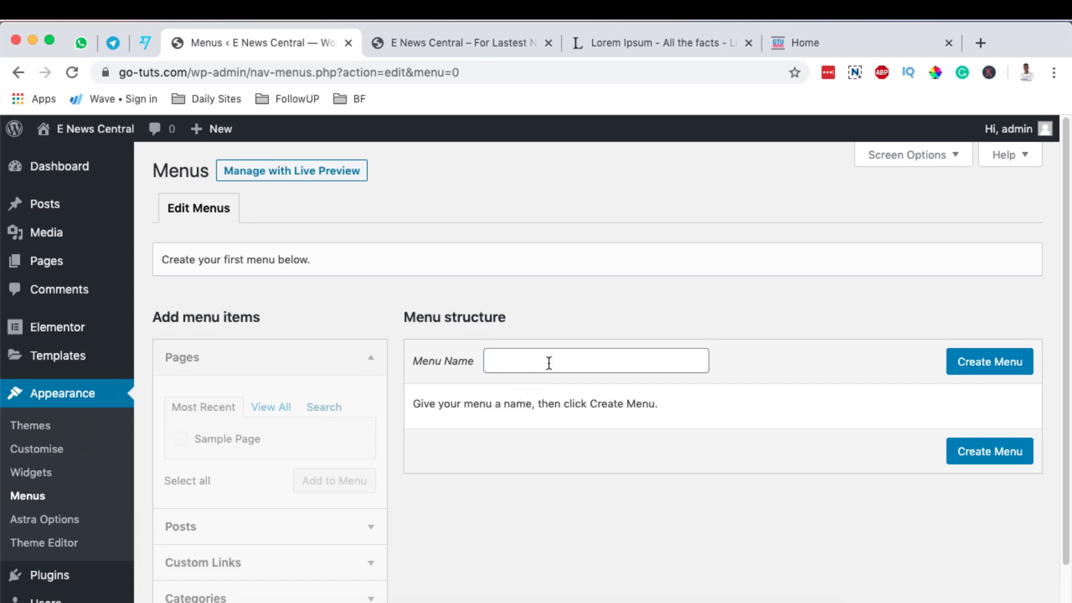
click(548, 363)
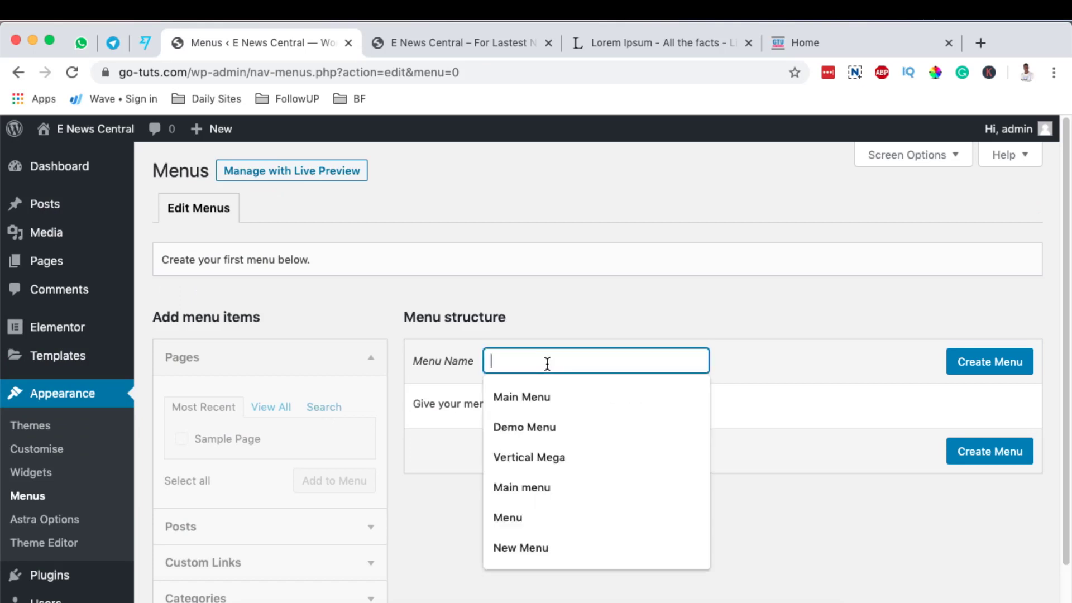
text(Menu)
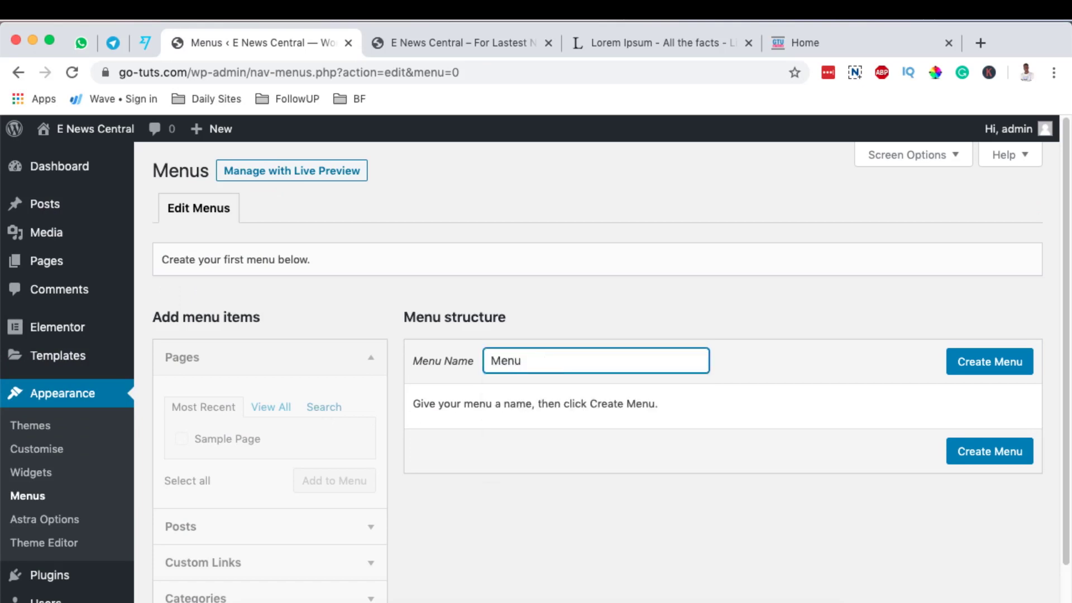
key(BackSpace)
key(BackSpace)
key(BackSpace)
text(ain Menu)
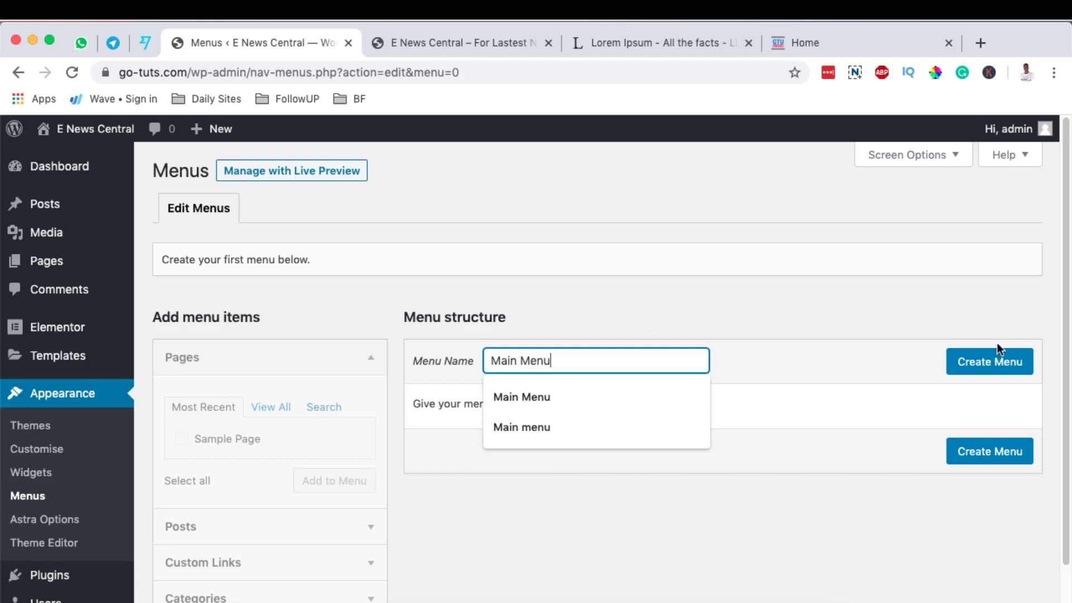
Create 'Main Menu', tick the Primary Menu display location, and save it
click(991, 364)
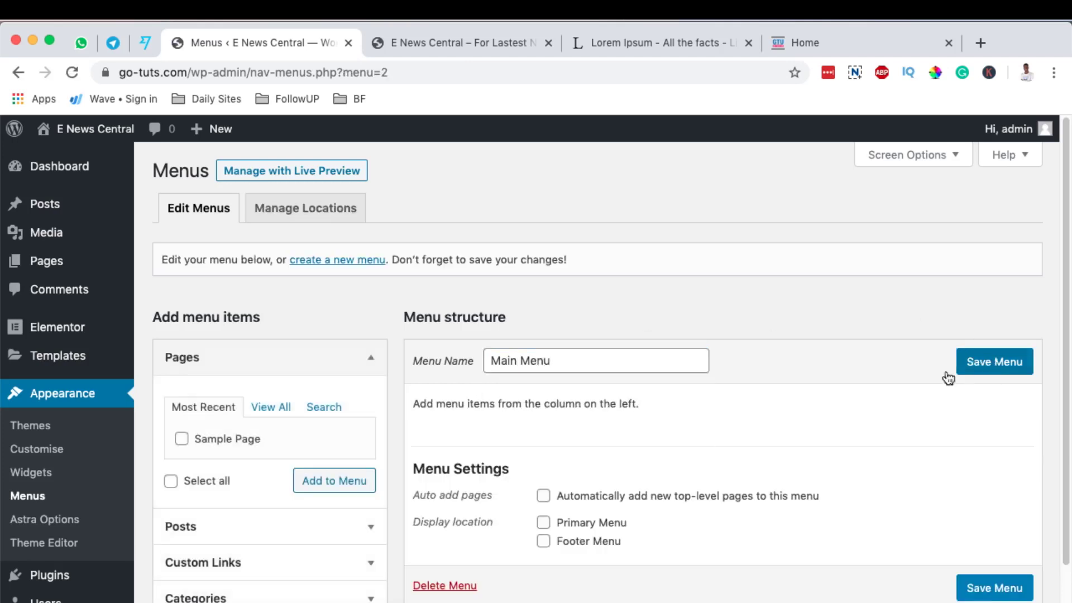
click(548, 523)
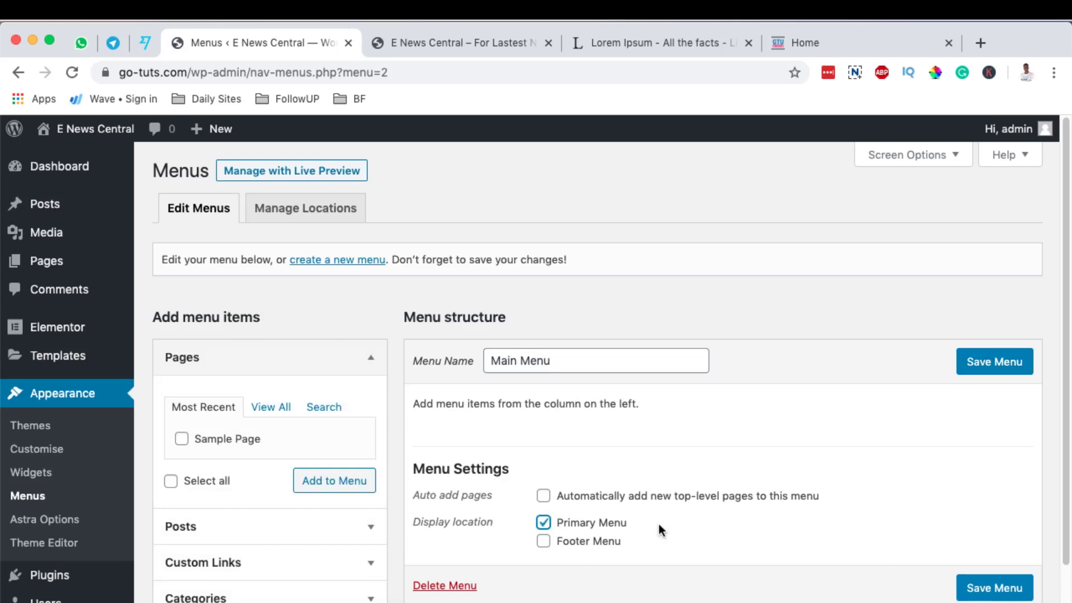
scroll(667, 513, down, 2)
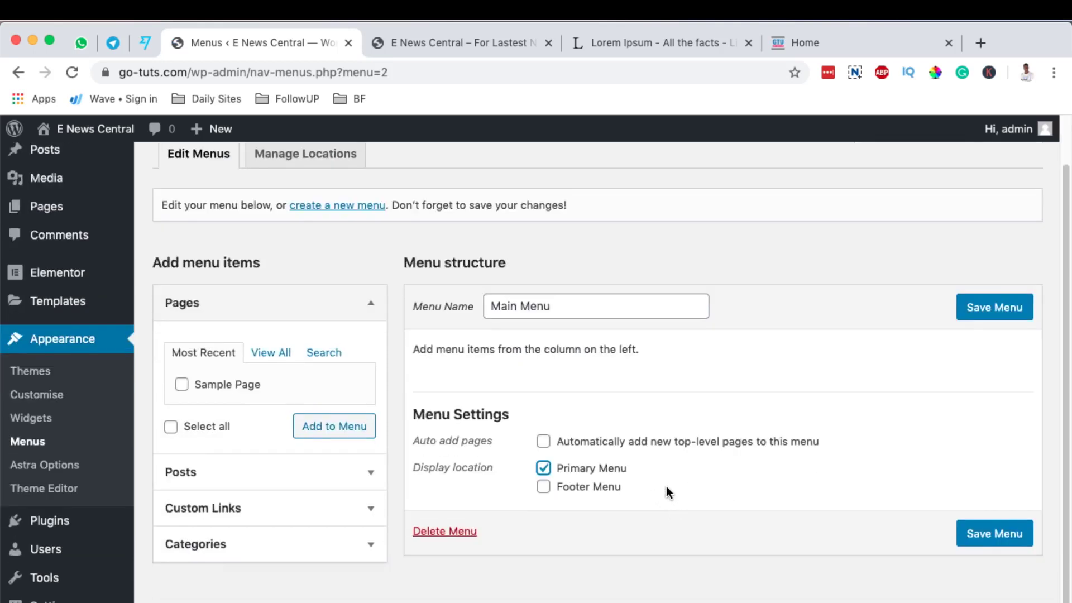
scroll(744, 486, down, 1)
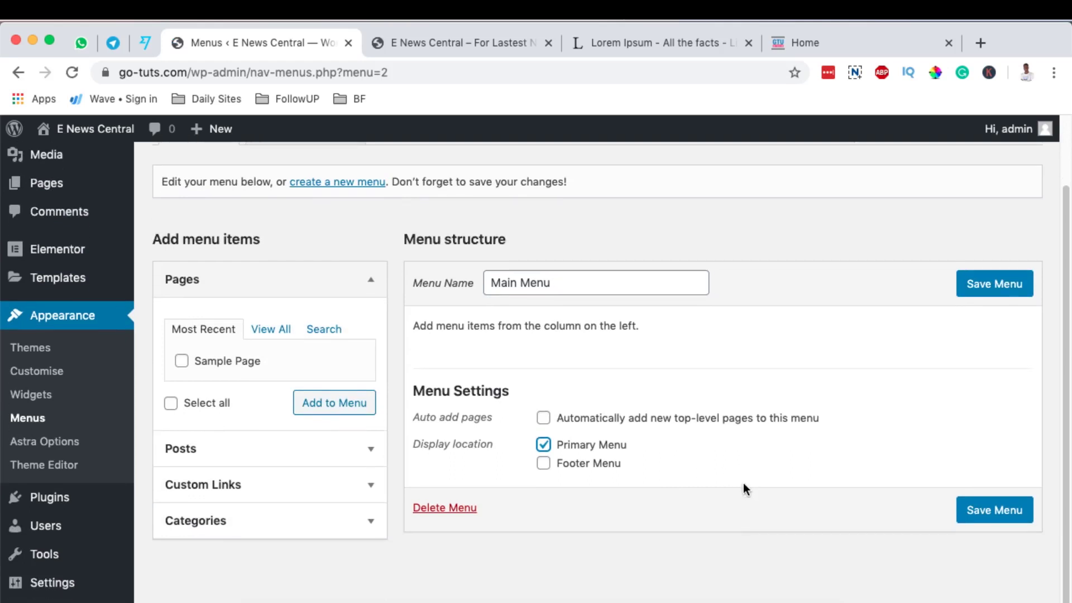
click(1000, 289)
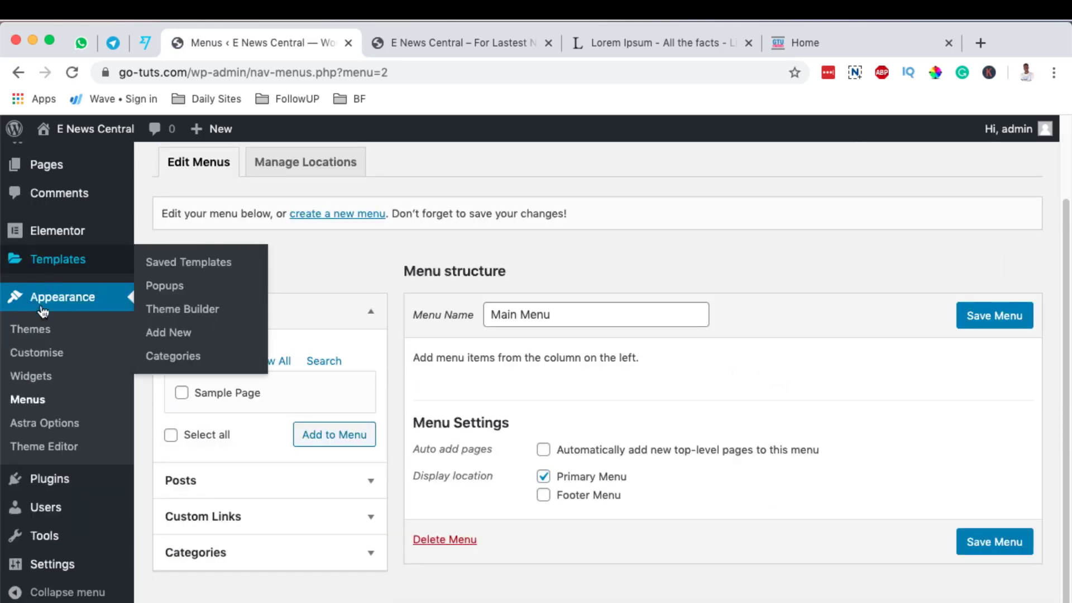
scroll(53, 203, up, 3)
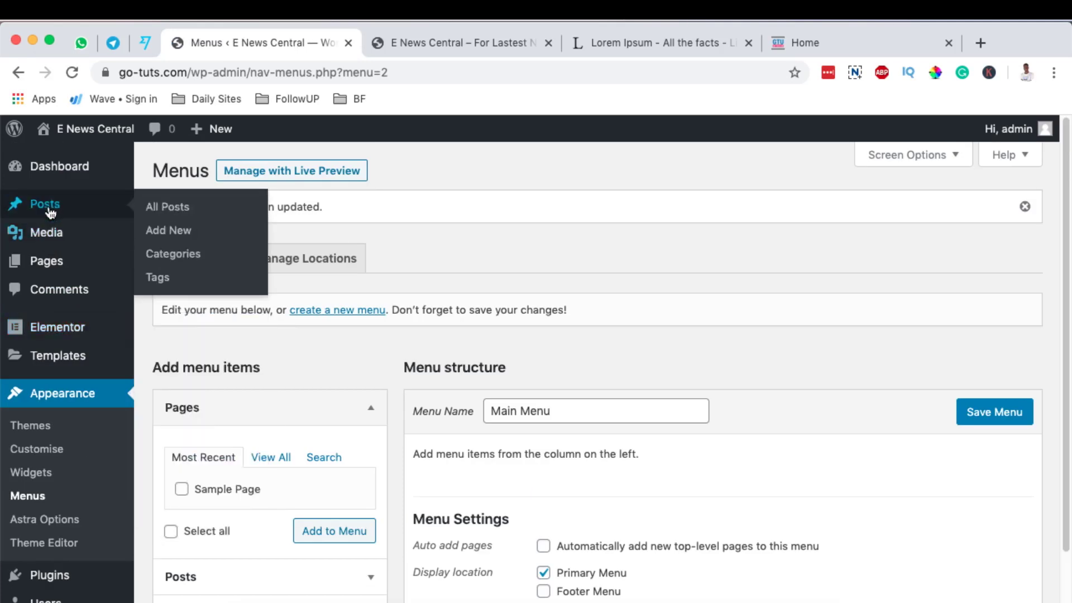
Publish a new page titled 'Home', then start another blank page
mouse_move(52, 271)
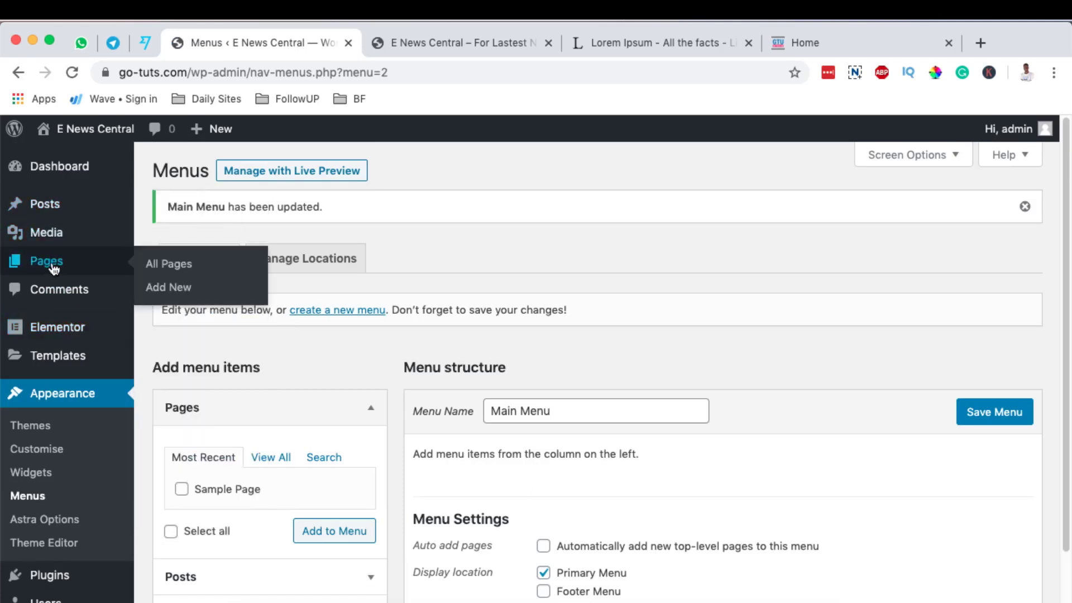
click(168, 288)
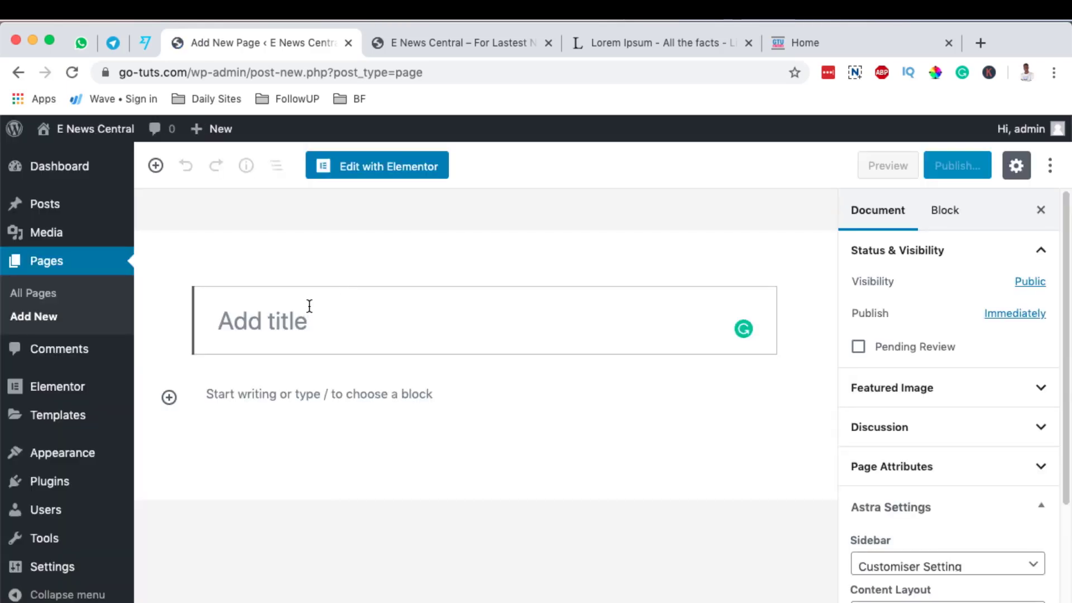
text(Home)
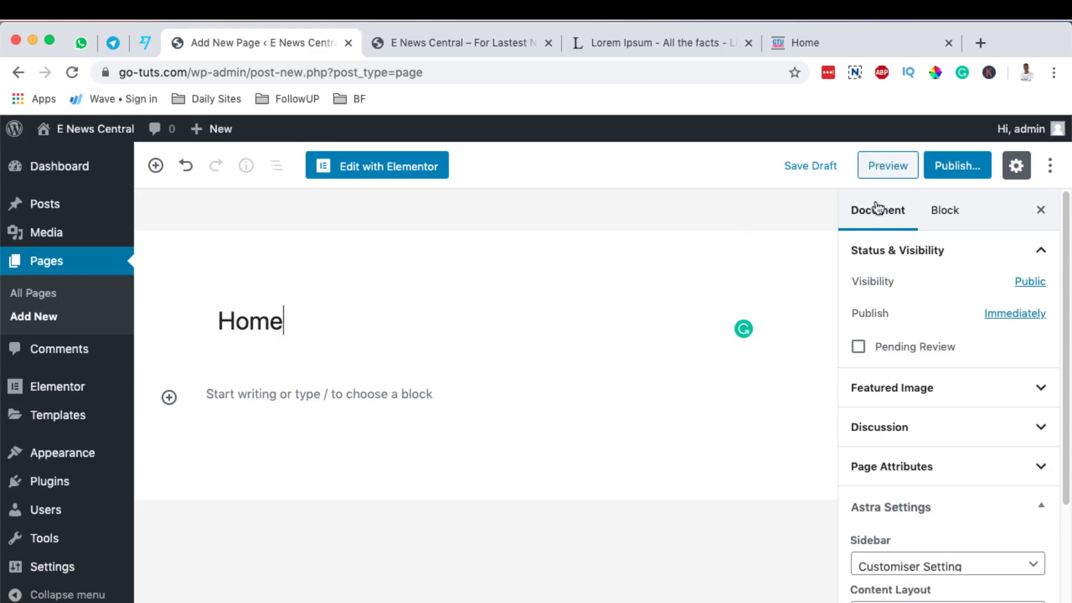
click(962, 174)
click(963, 174)
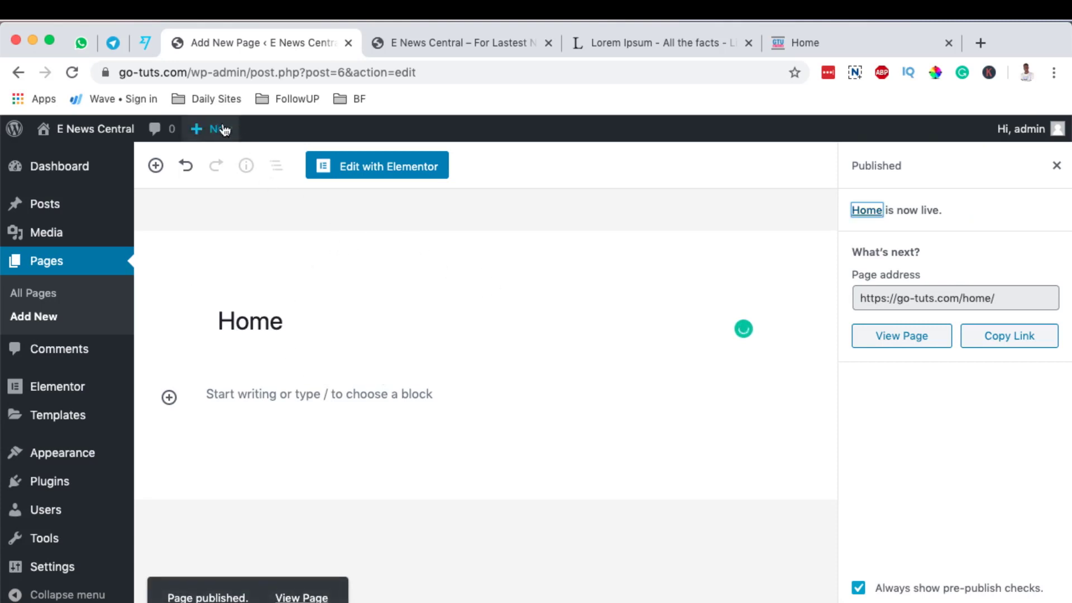
mouse_move(213, 129)
click(208, 204)
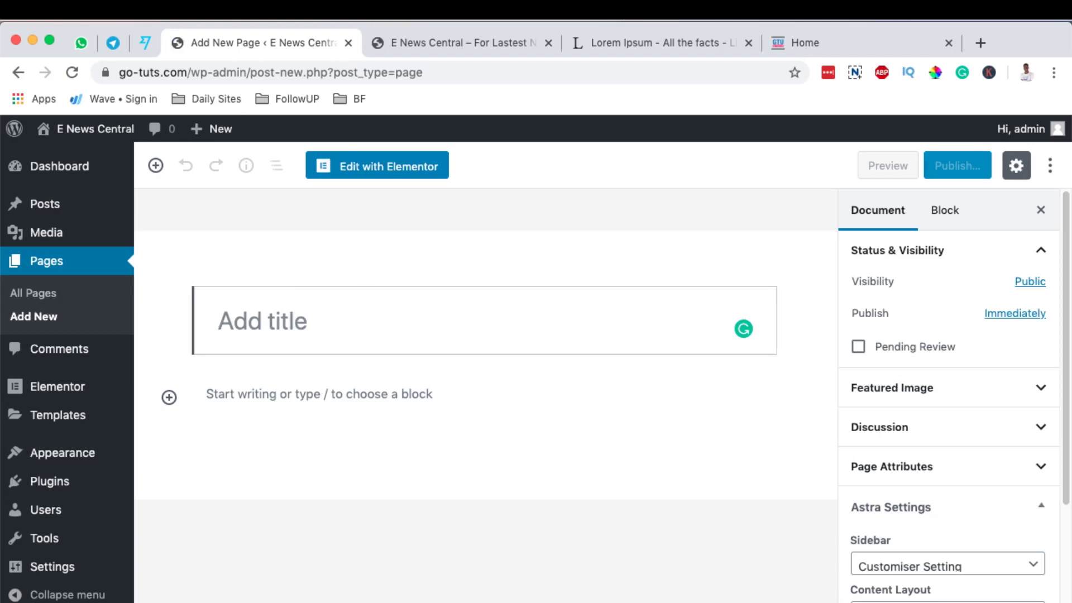
Publish a page titled 'About' and start another new page
text(About)
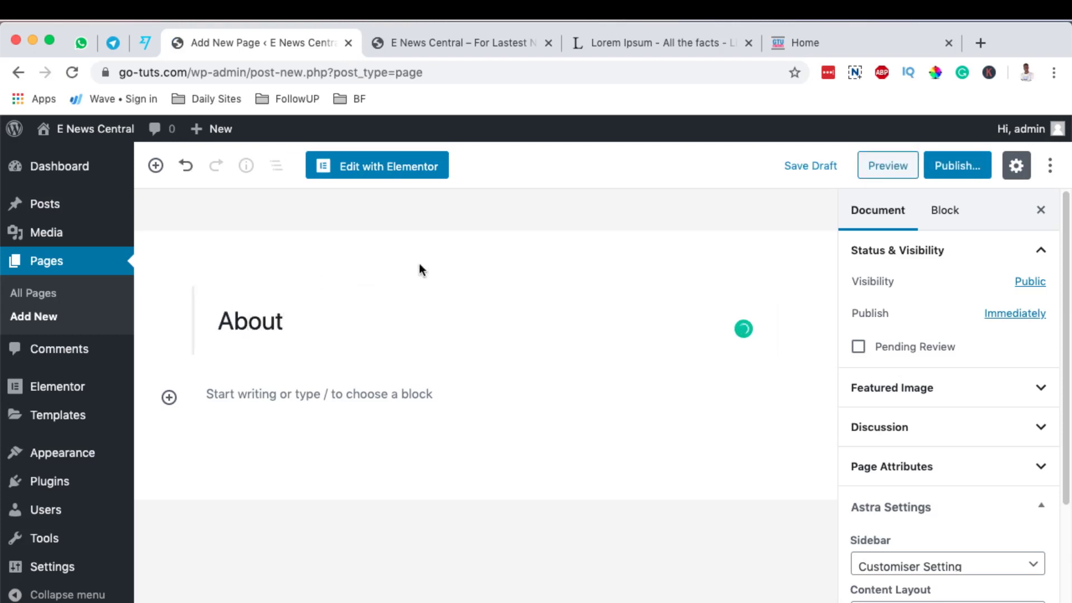
click(952, 169)
click(959, 169)
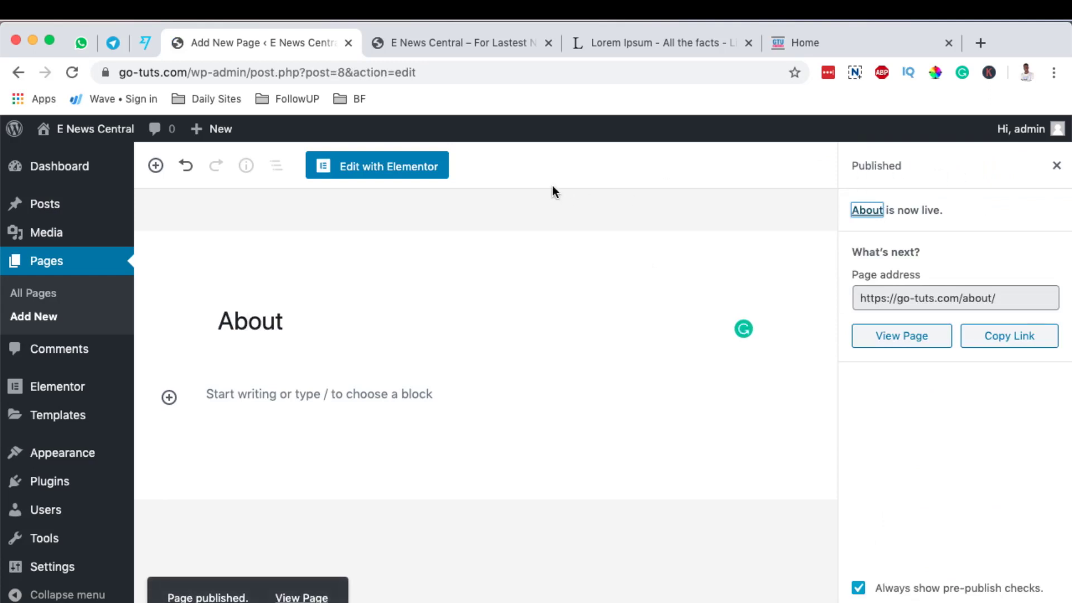
mouse_move(212, 129)
click(209, 208)
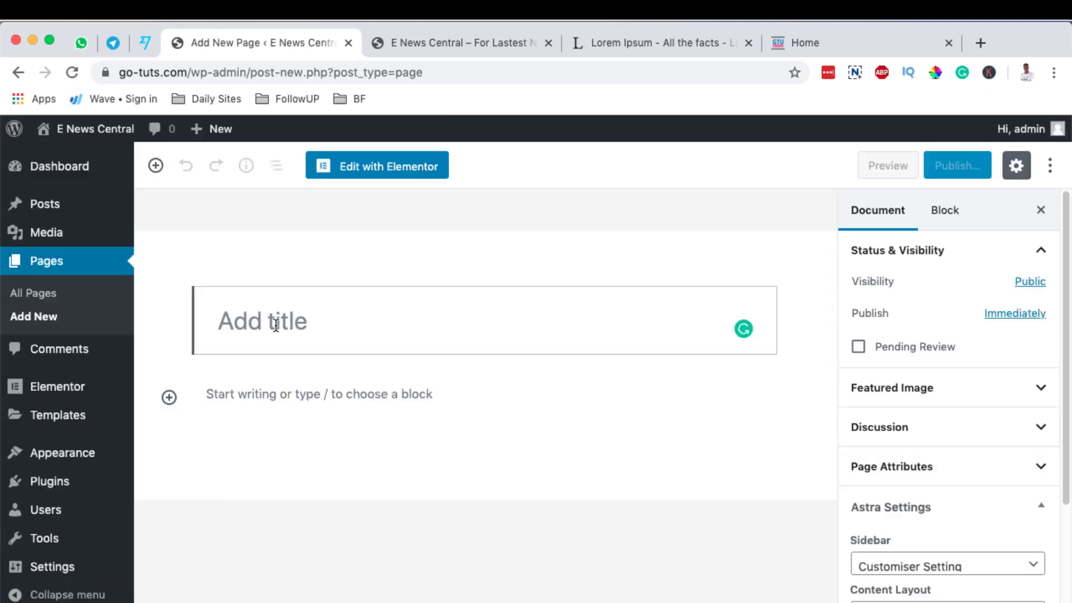
Publish a page titled 'Contact' and start another new page
text(Contact)
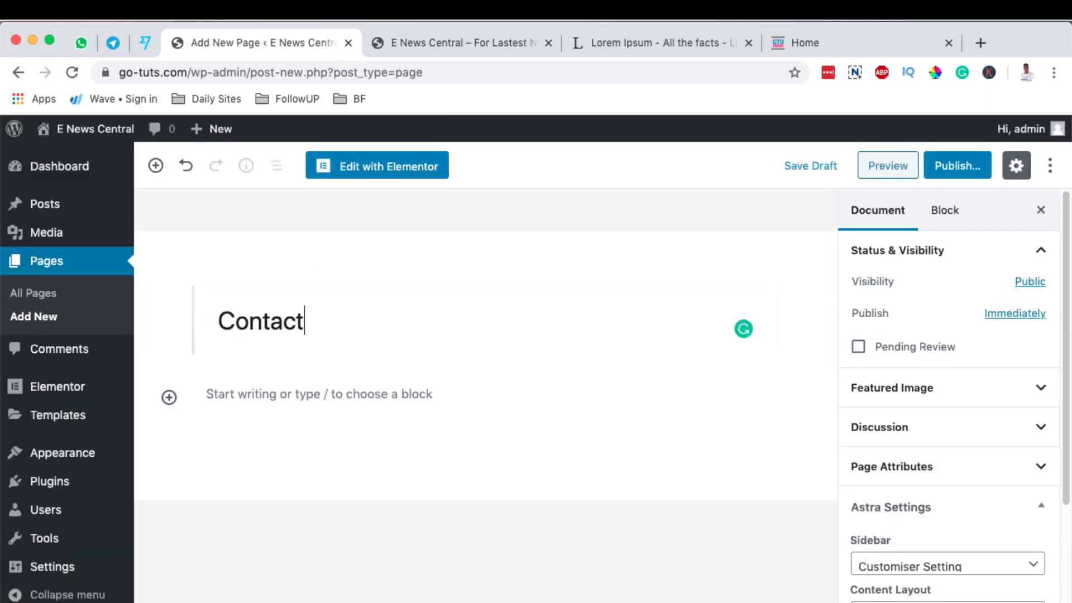
click(955, 166)
click(960, 167)
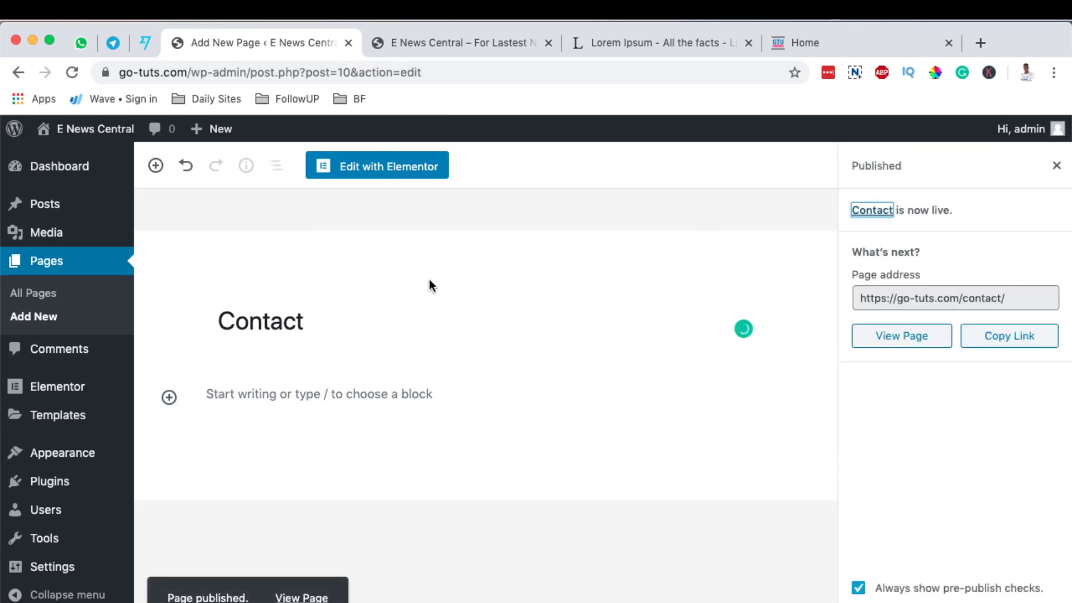
mouse_move(213, 134)
click(207, 204)
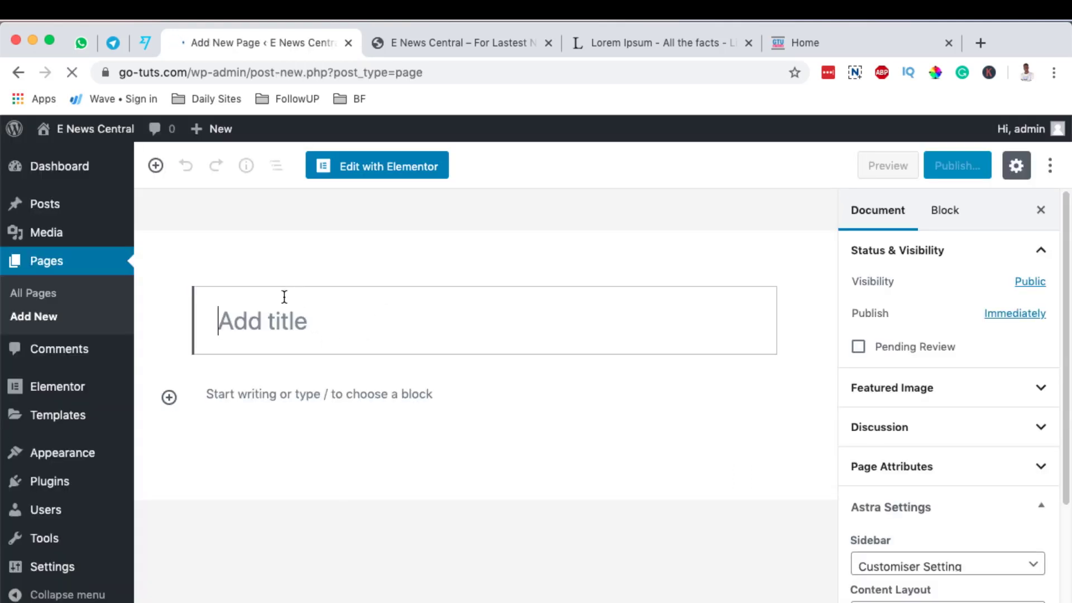
Title the page 'Privacy' and publish it
text(Privacy)
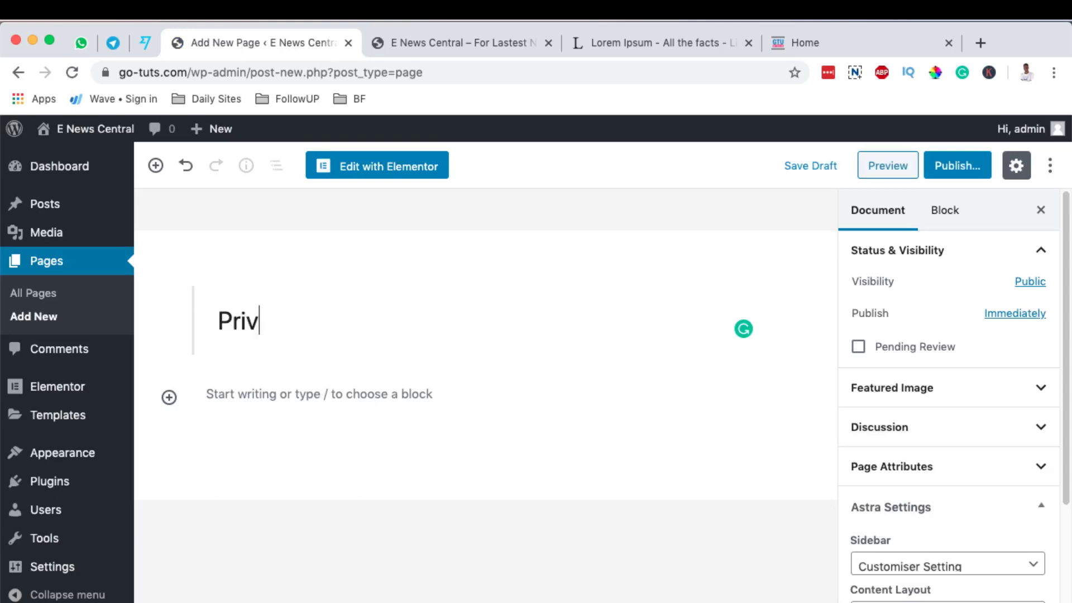
click(956, 167)
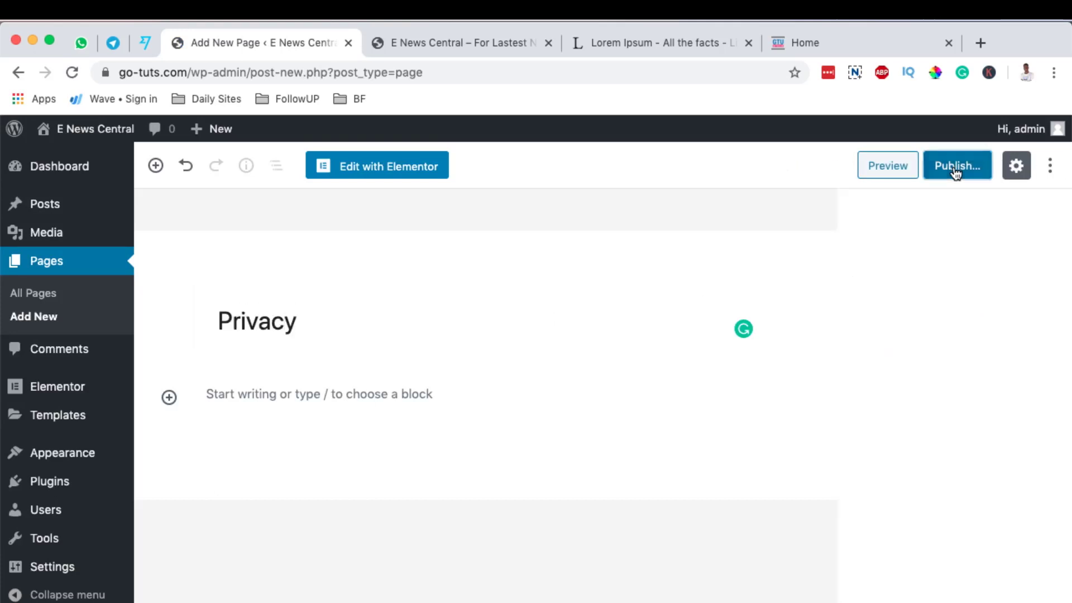
click(961, 167)
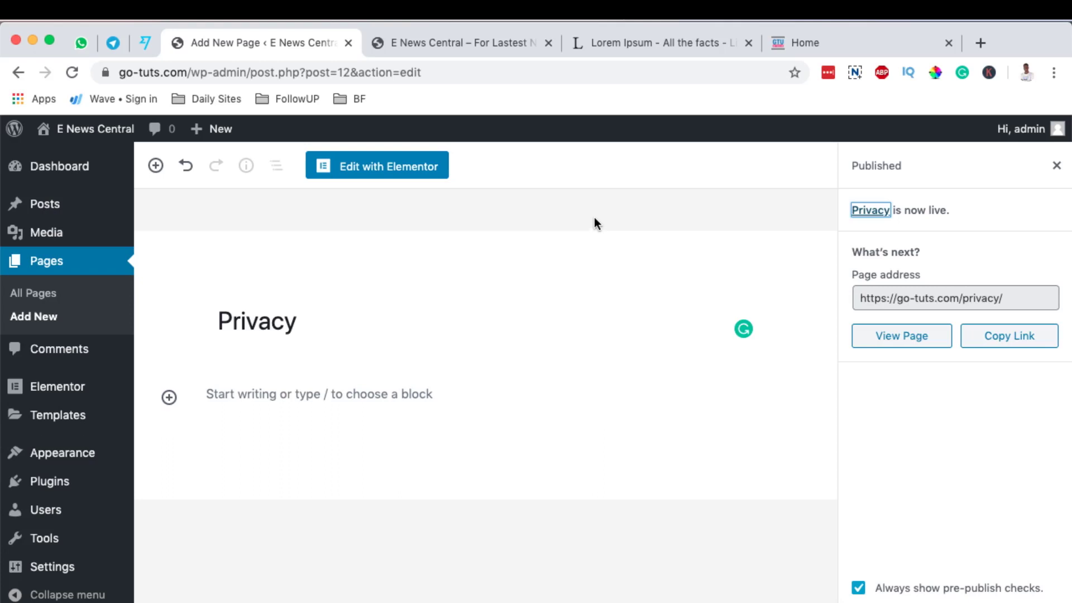
On Posts > Categories, add the News, Entertainment and Tech categories
mouse_move(45, 204)
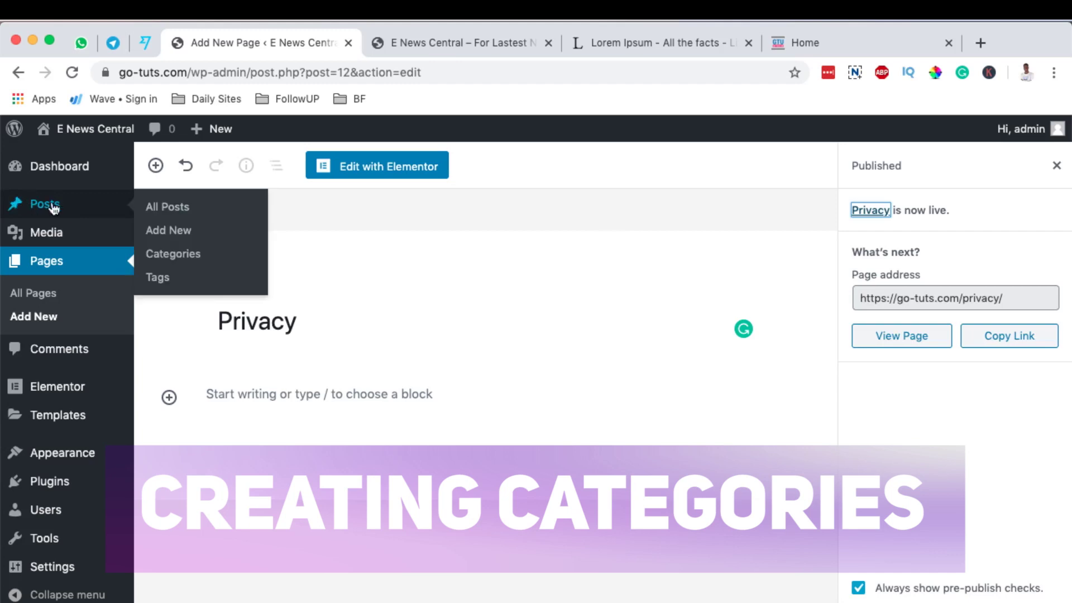
click(167, 255)
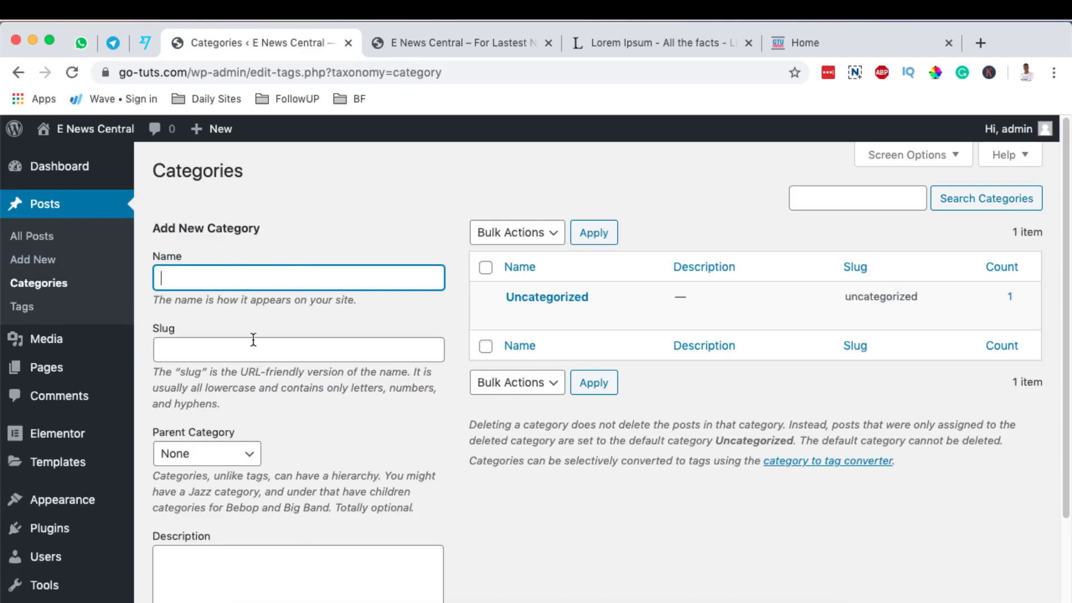
text(News)
scroll(359, 383, down, 3)
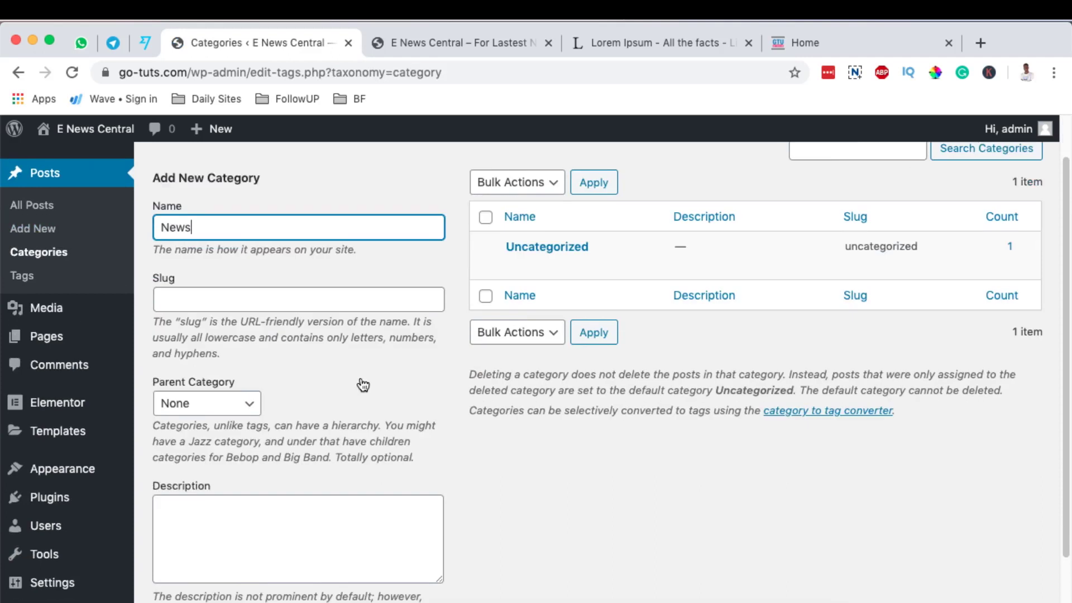
click(235, 549)
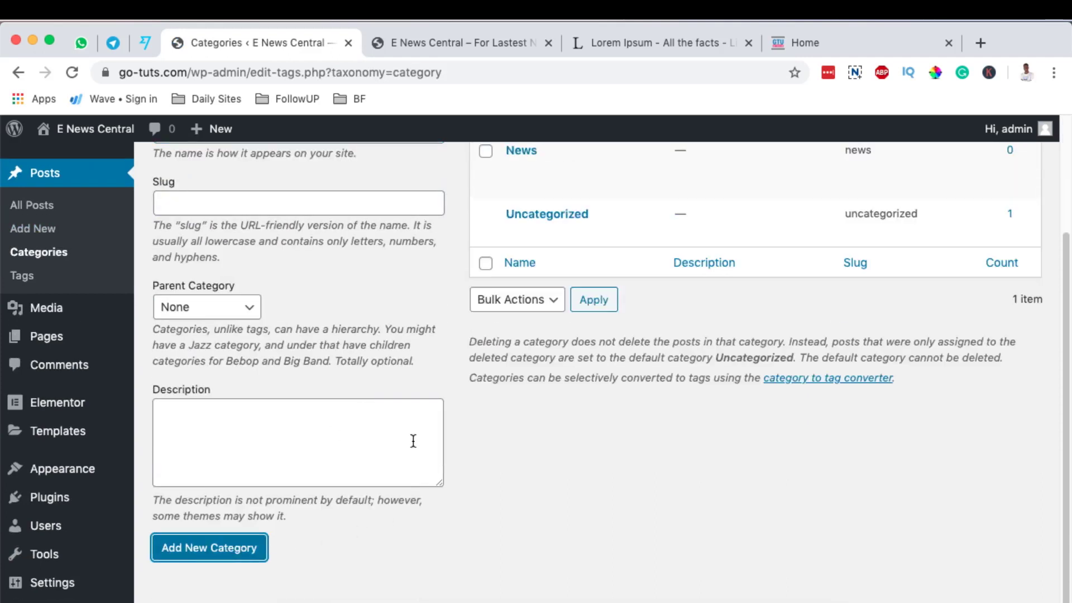
scroll(402, 425, up, 2)
click(189, 229)
text(Entertainment)
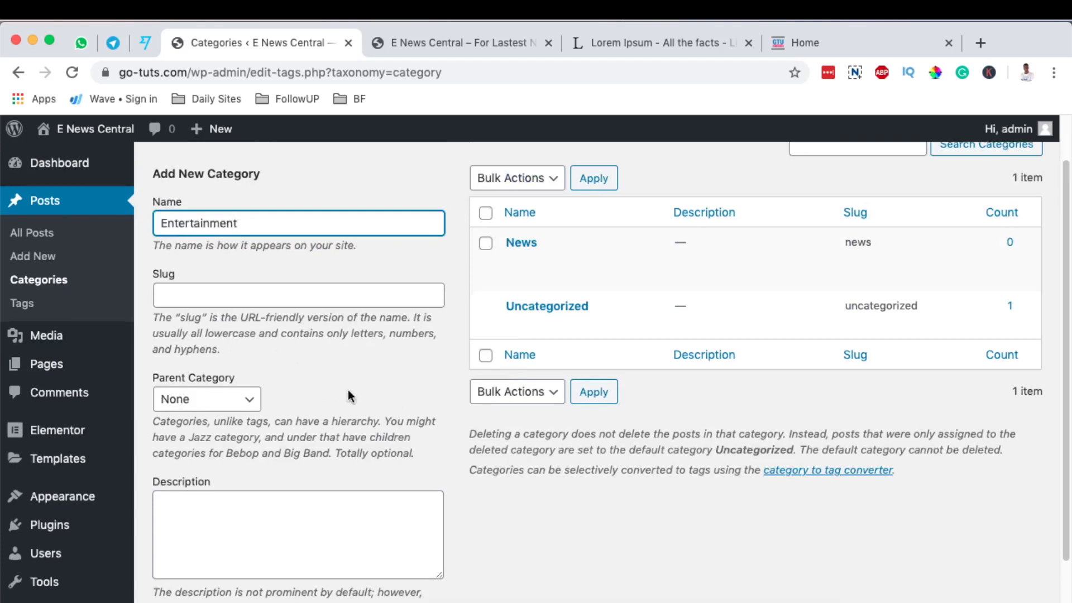
scroll(347, 389, down, 3)
click(209, 548)
scroll(512, 500, up, 3)
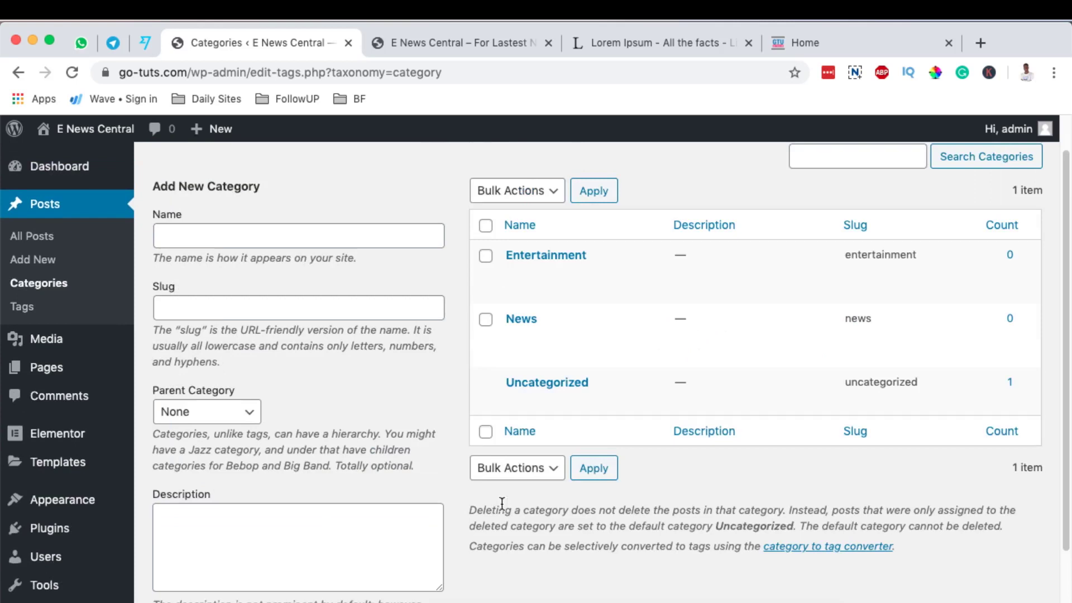
click(183, 245)
text(Tech)
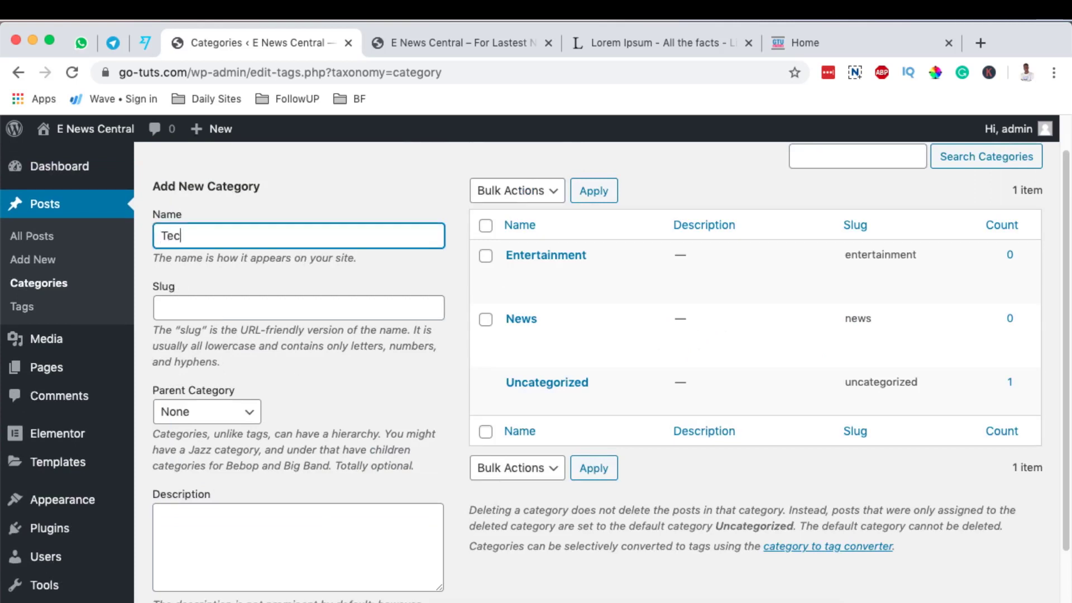
scroll(318, 271, down, 3)
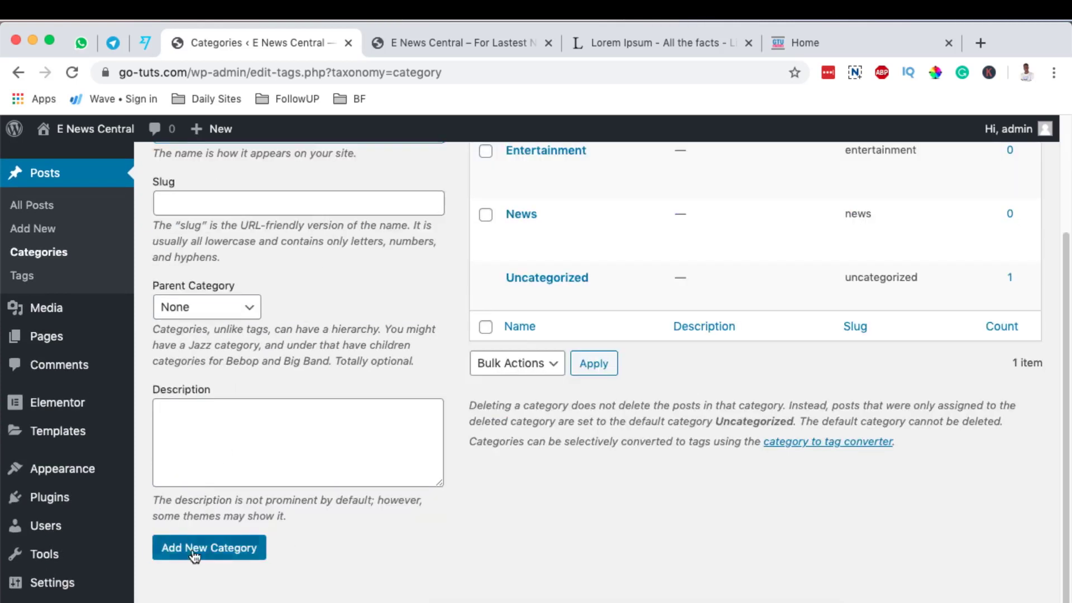
click(210, 548)
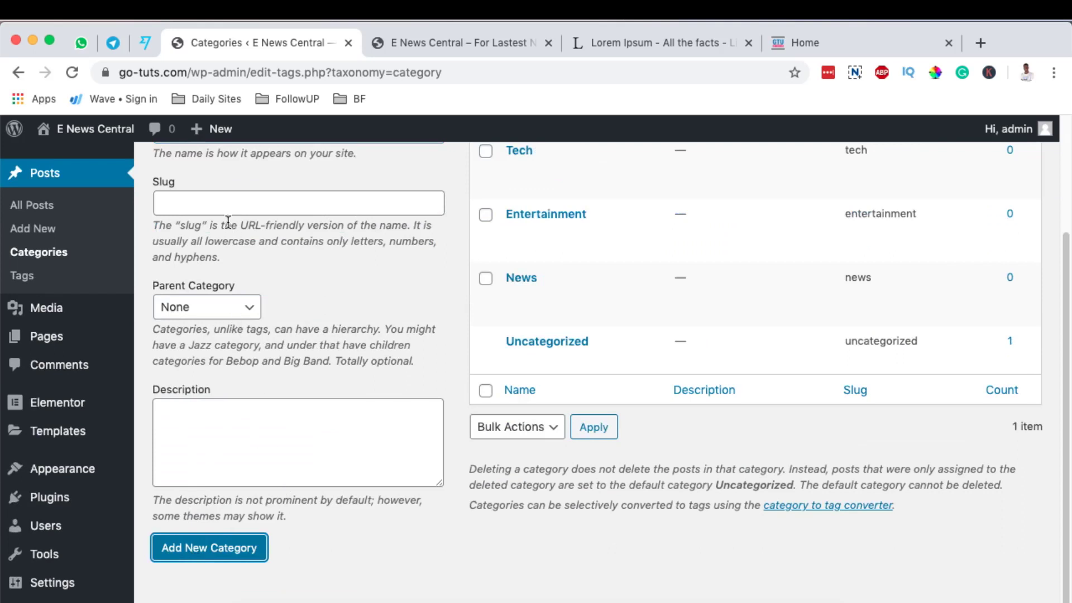
Add the Travel, Sports and Business categories
scroll(229, 222, up, 3)
click(211, 242)
text(Travel)
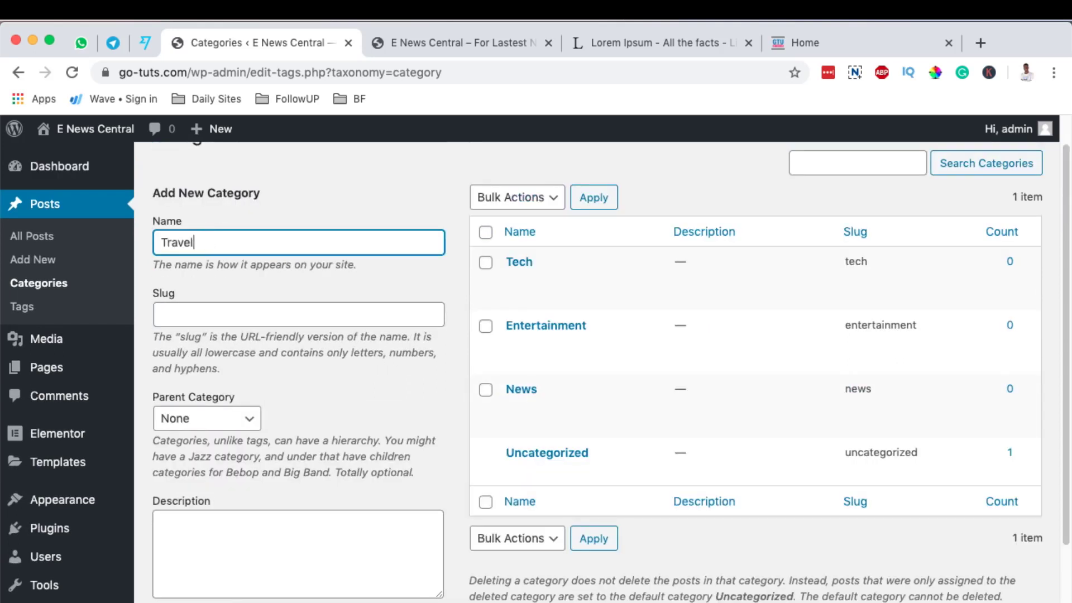
scroll(201, 227, down, 2)
click(210, 548)
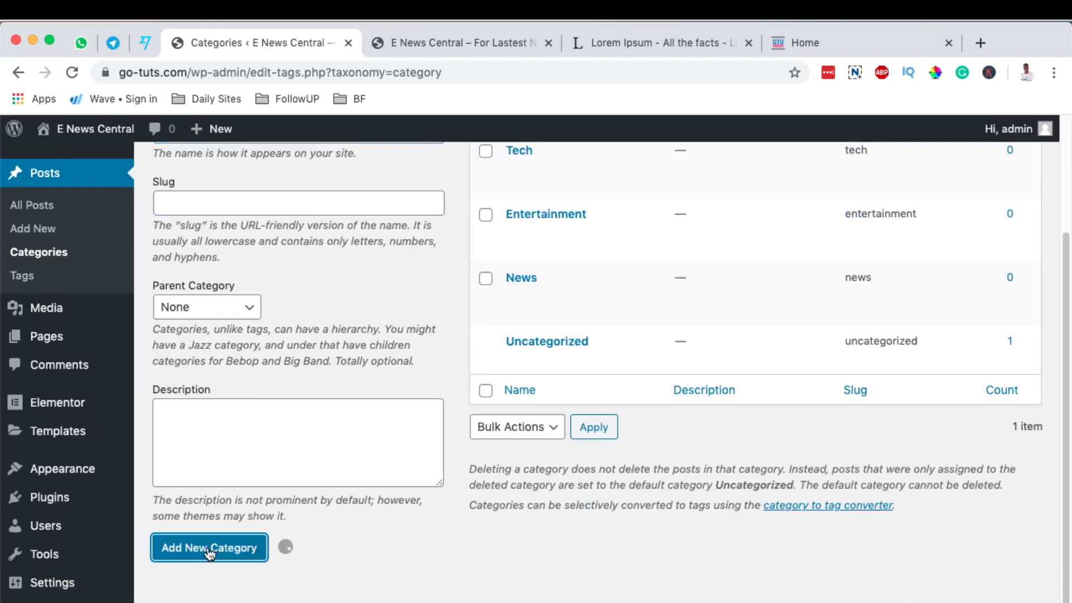
scroll(249, 431, up, 2)
click(191, 235)
text(Sports)
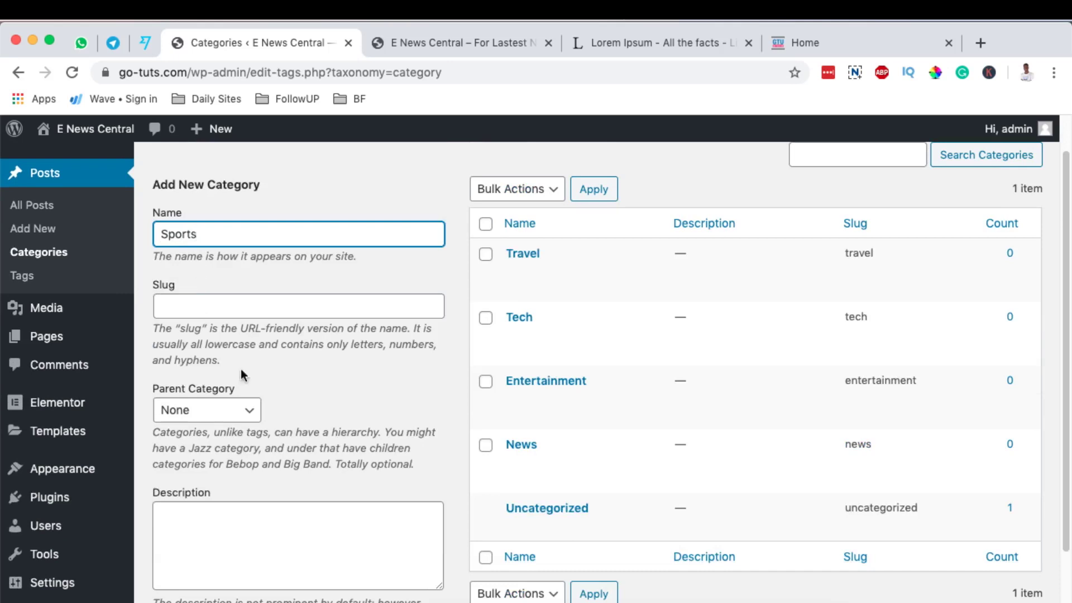
scroll(240, 390, down, 2)
click(221, 547)
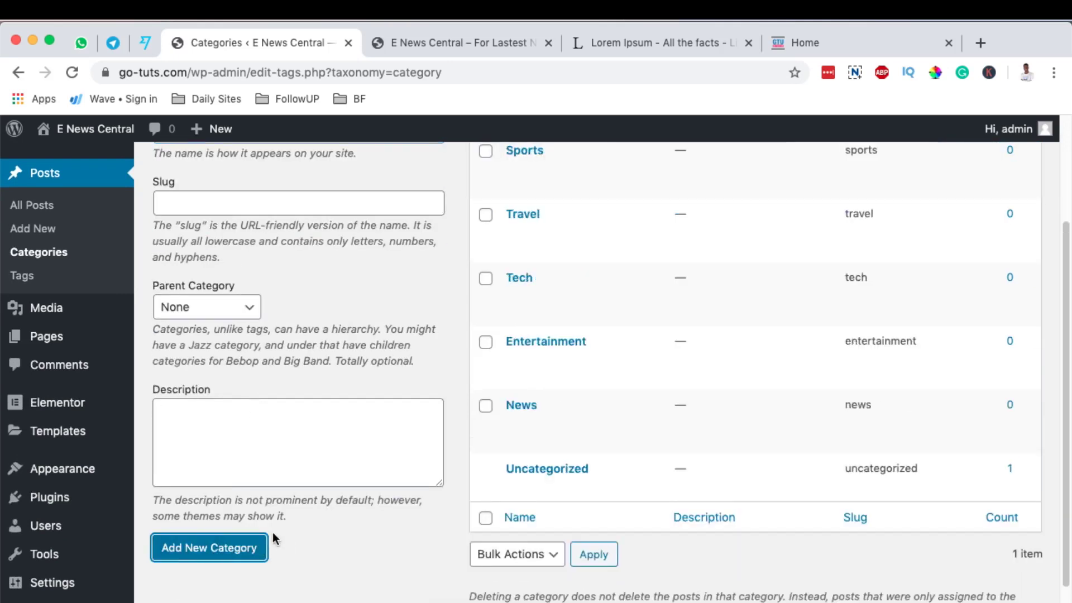
scroll(246, 447, up, 3)
click(210, 283)
text(Business)
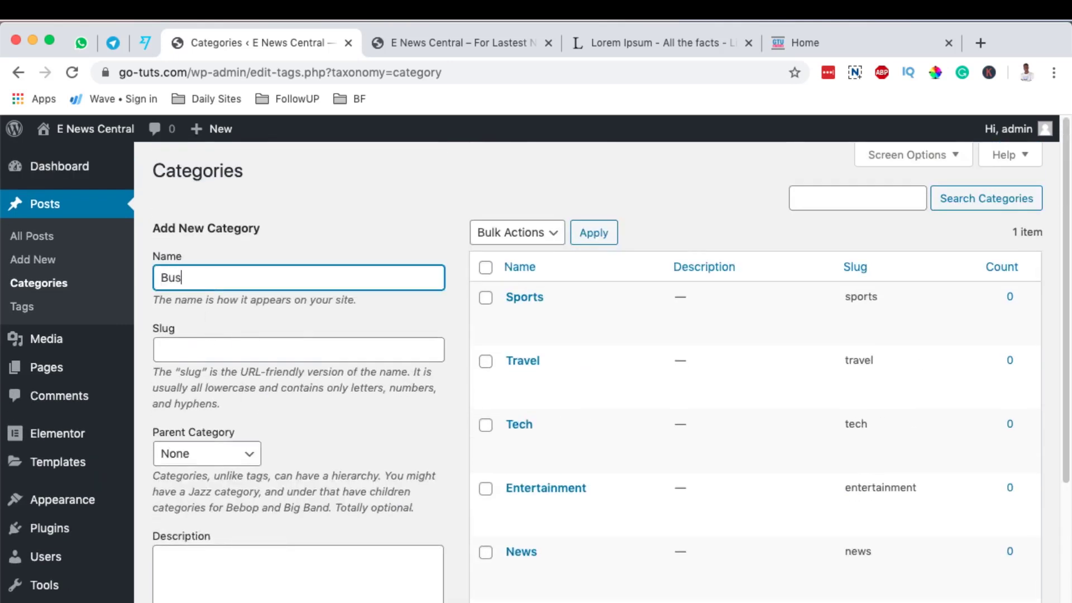
scroll(313, 385, down, 3)
click(220, 550)
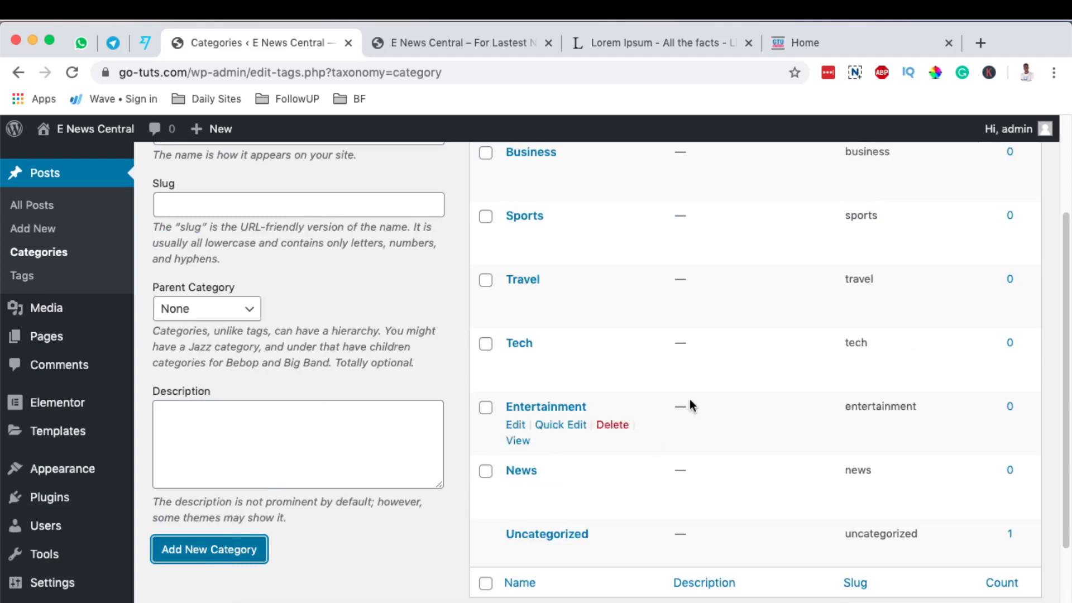
scroll(686, 406, up, 2)
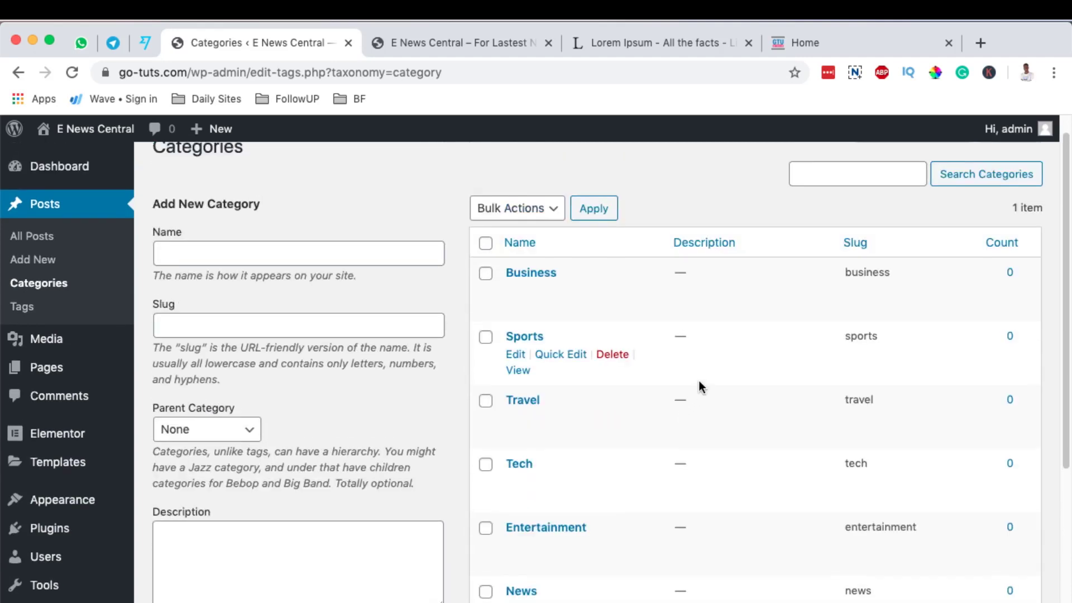
scroll(699, 380, down, 2)
mouse_move(53, 467)
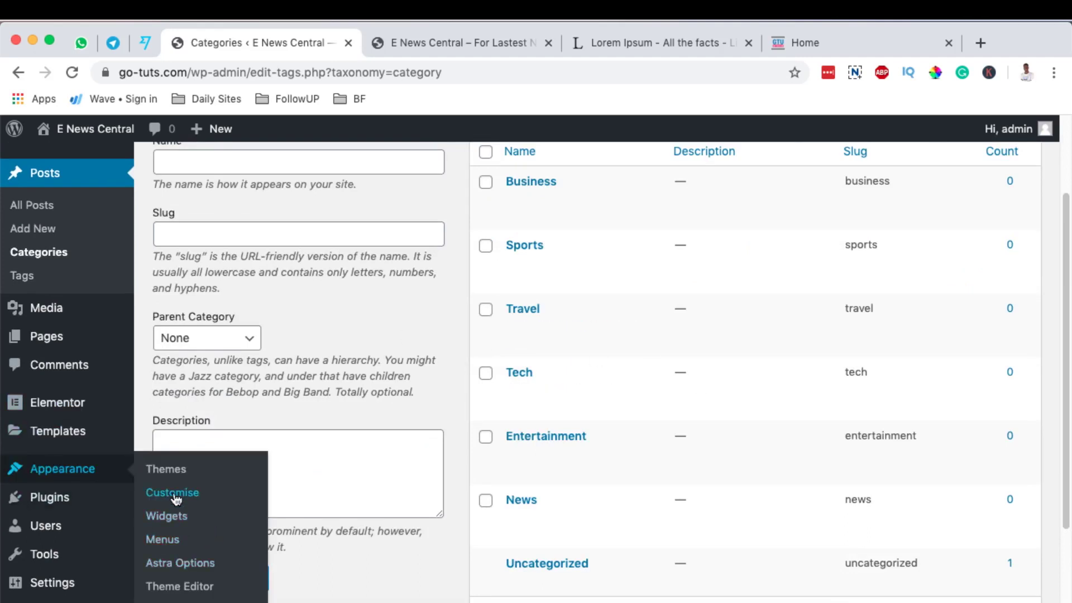
In the menus editor, select all seven categories and add them to Main Menu
click(162, 539)
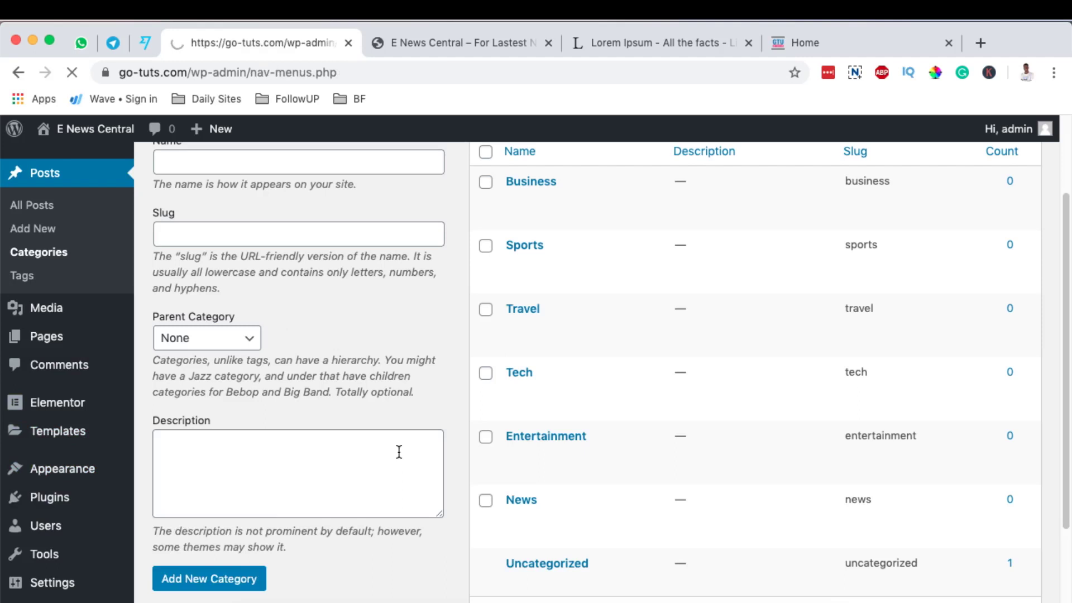
scroll(648, 444, down, 1)
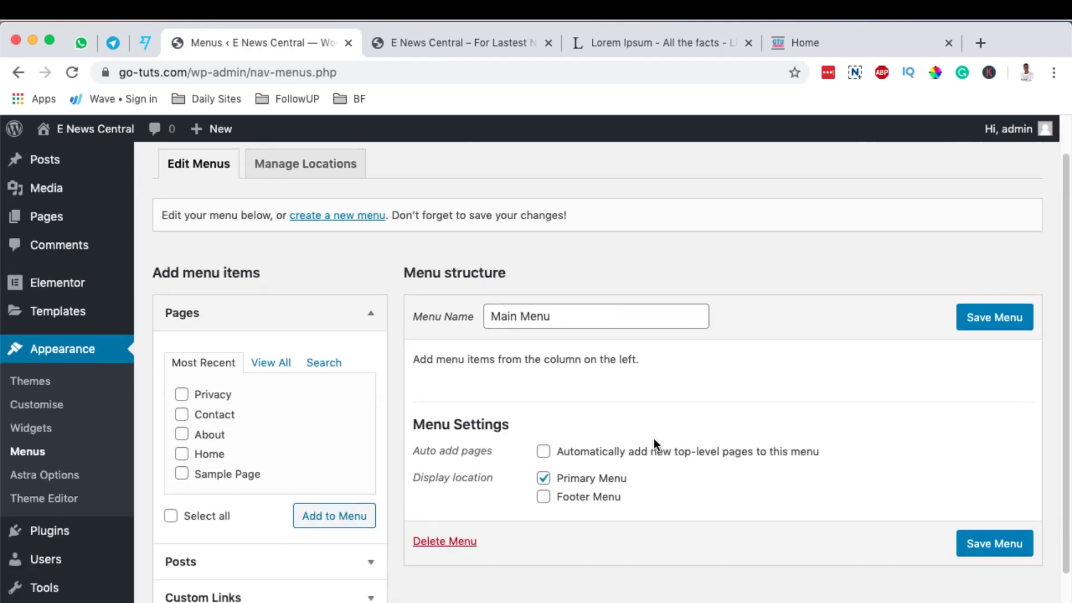
scroll(229, 473, down, 1)
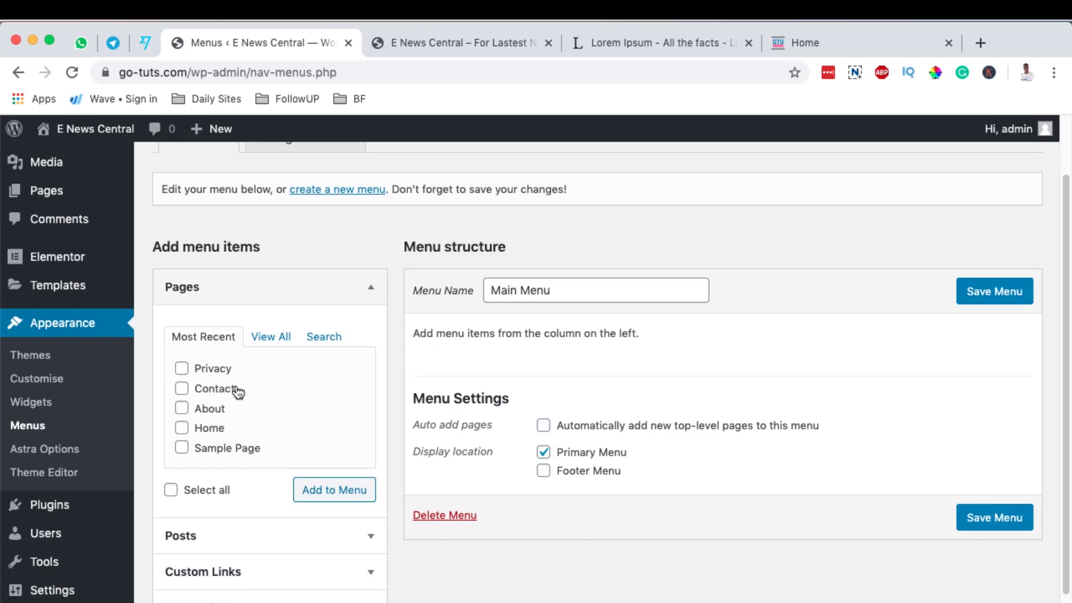
scroll(600, 424, down, 2)
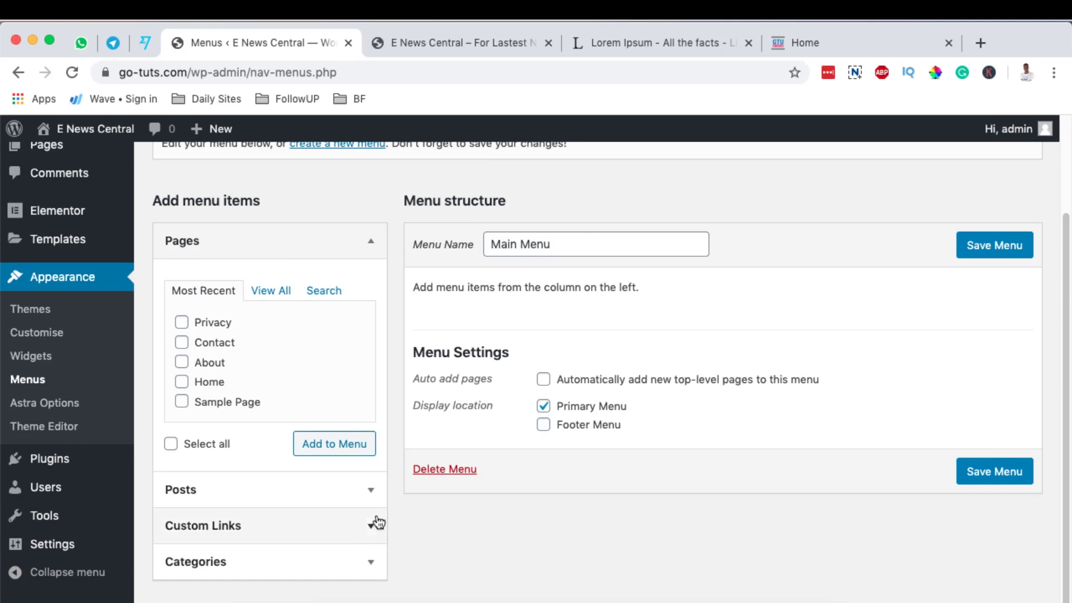
scroll(622, 226, up, 1)
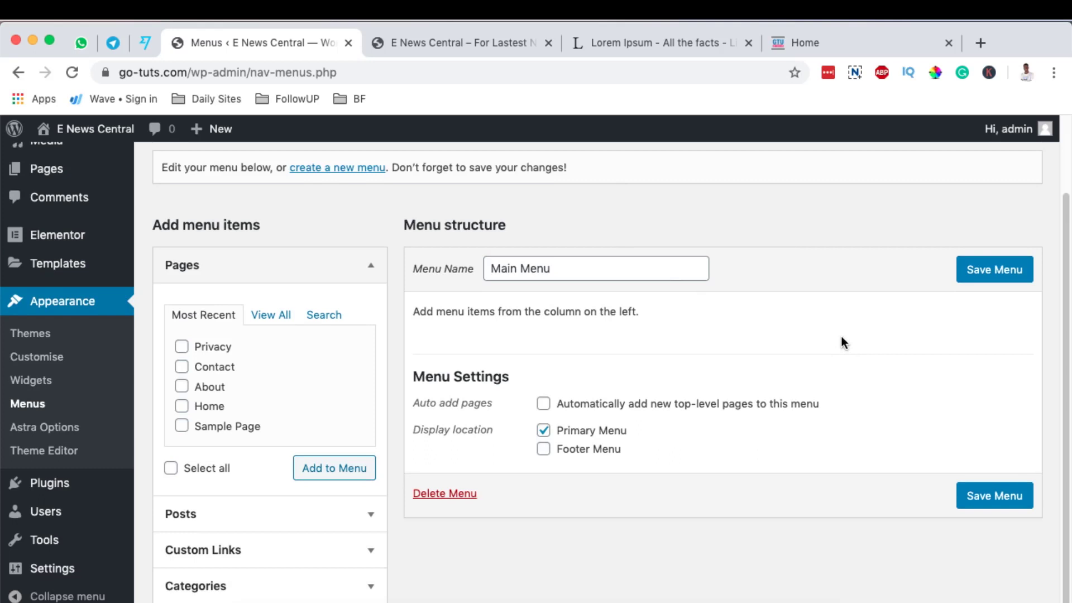
scroll(842, 342, down, 1)
click(359, 568)
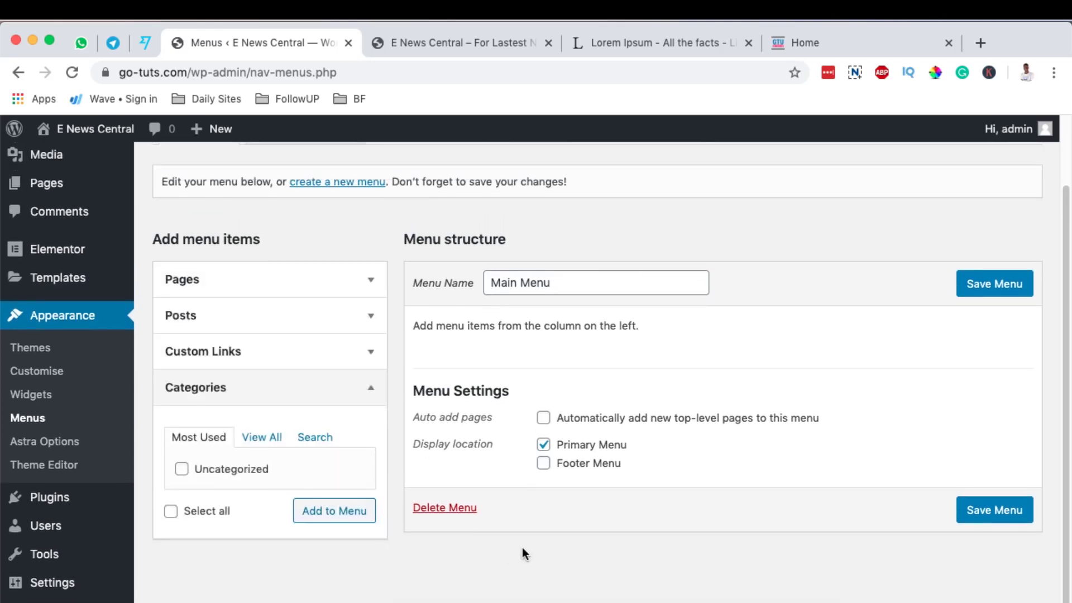
click(267, 440)
scroll(304, 468, down, 2)
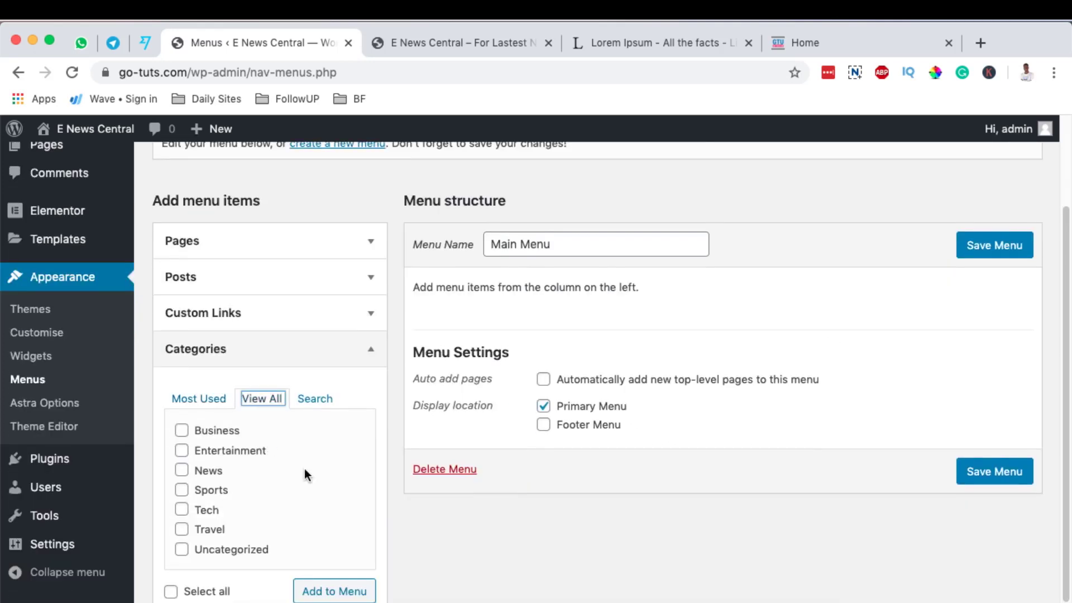
click(170, 585)
click(328, 591)
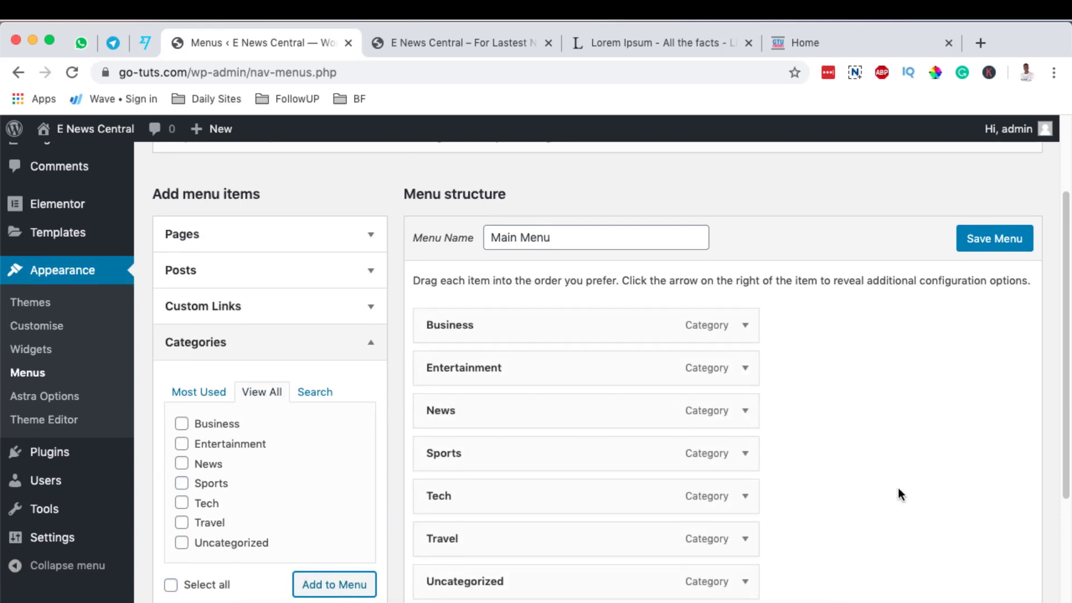
Remove Uncategorized and reorder items to News, Business, Tech, Entertainment, Travel, Sports
scroll(898, 488, down, 4)
click(744, 361)
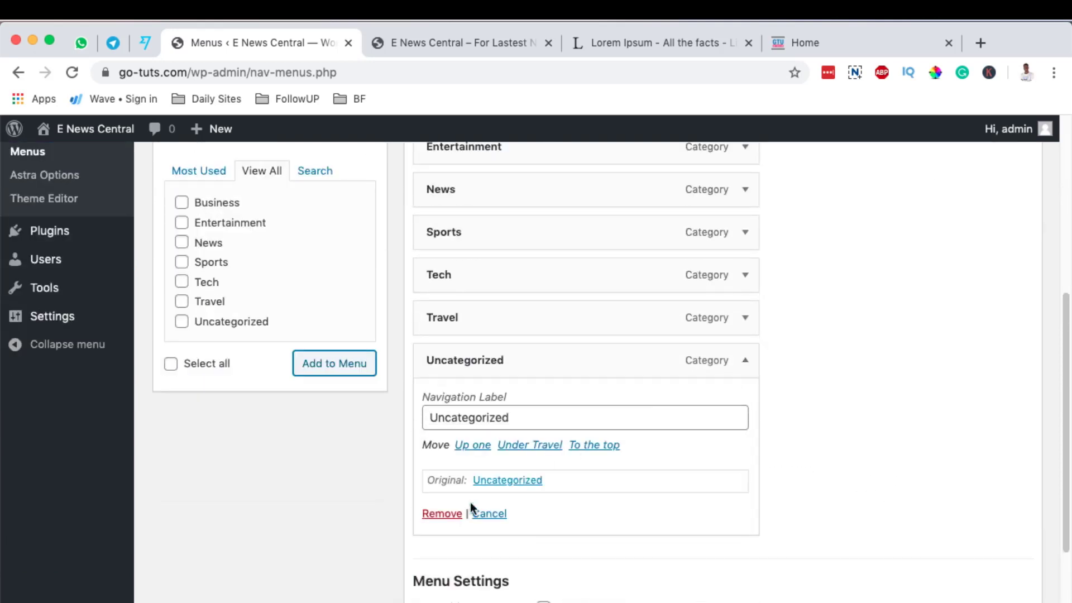
click(441, 517)
scroll(866, 404, up, 4)
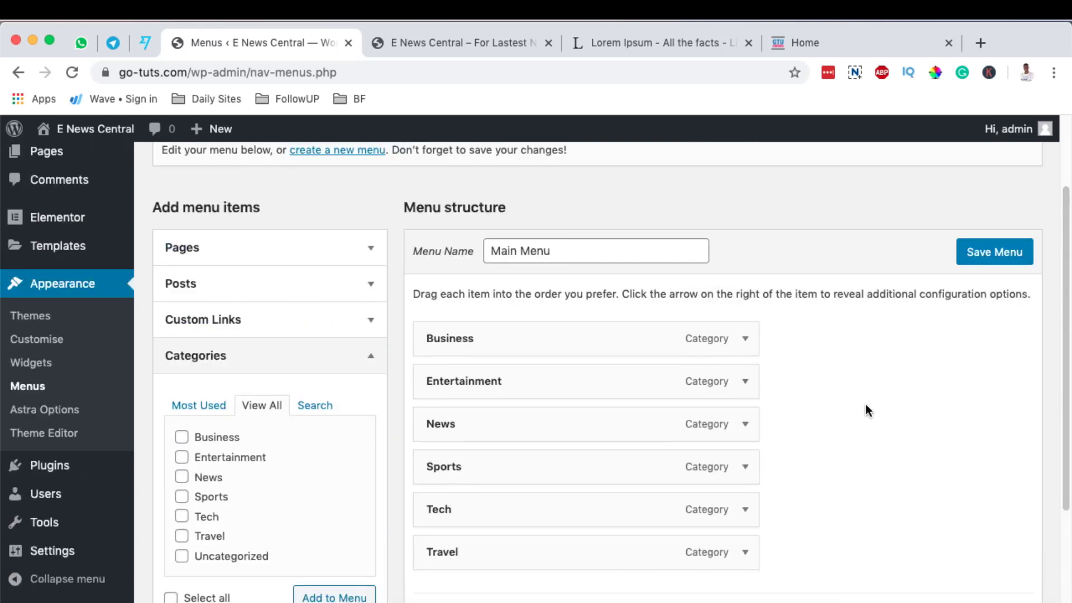
drag(494, 388, 475, 340)
drag(466, 516, 460, 428)
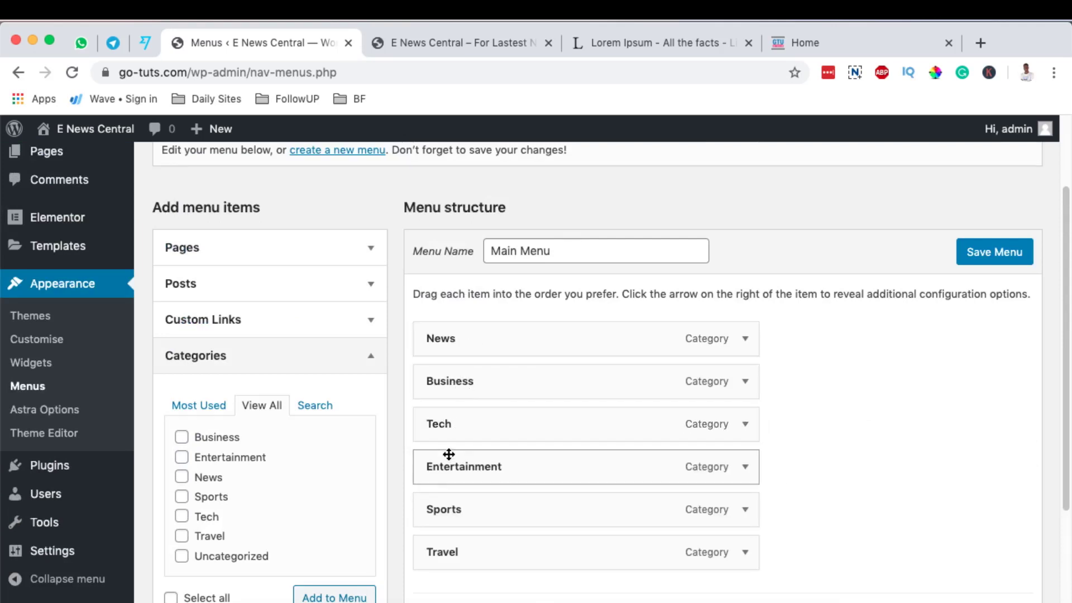
drag(452, 522, 677, 553)
scroll(840, 458, down, 4)
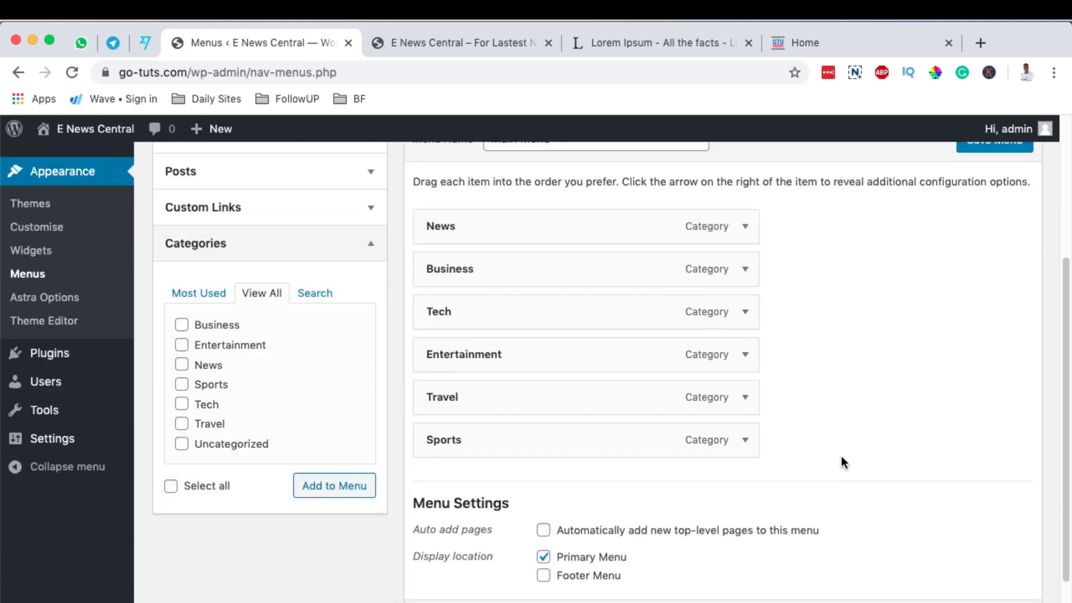
scroll(979, 220, up, 1)
Save Main Menu and check the gotechug.com tab before returning to the admin
click(985, 174)
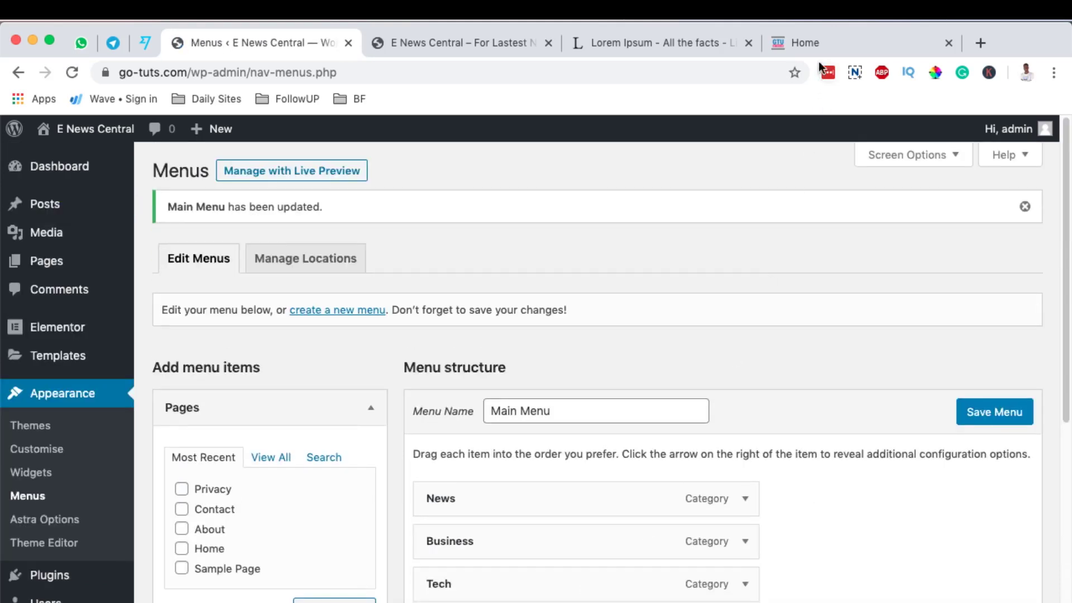
click(813, 37)
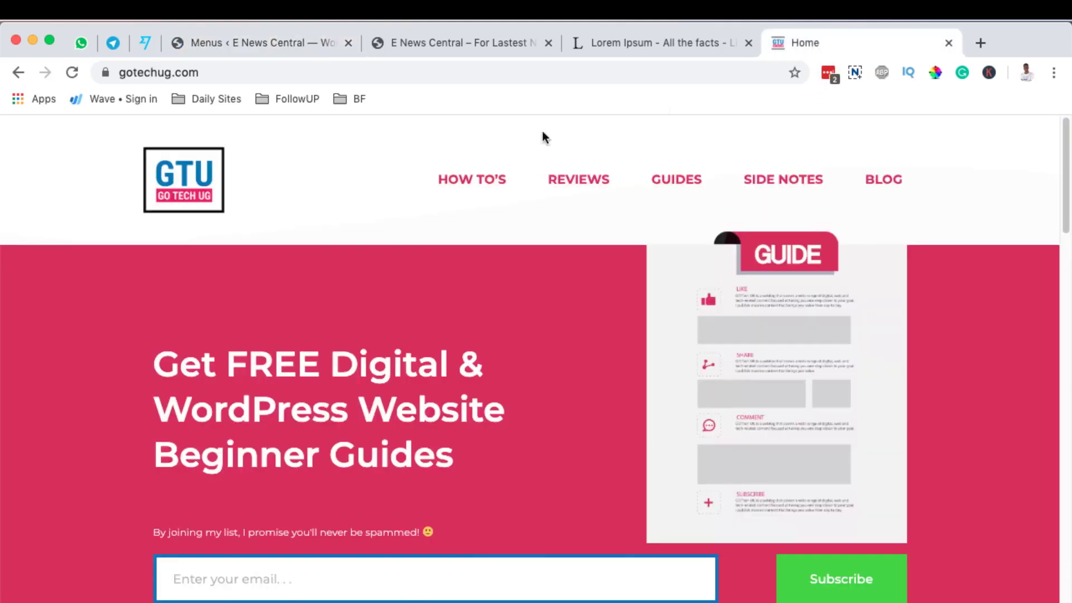
click(246, 42)
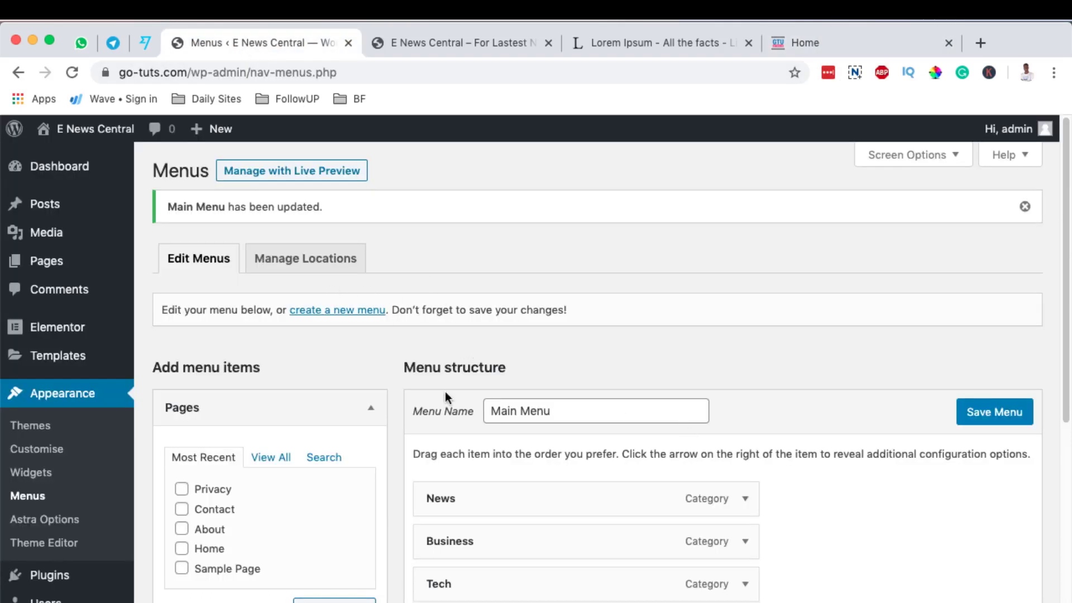
Create a menu named 'Footer', assign it to the Footer Menu location, and save
click(331, 315)
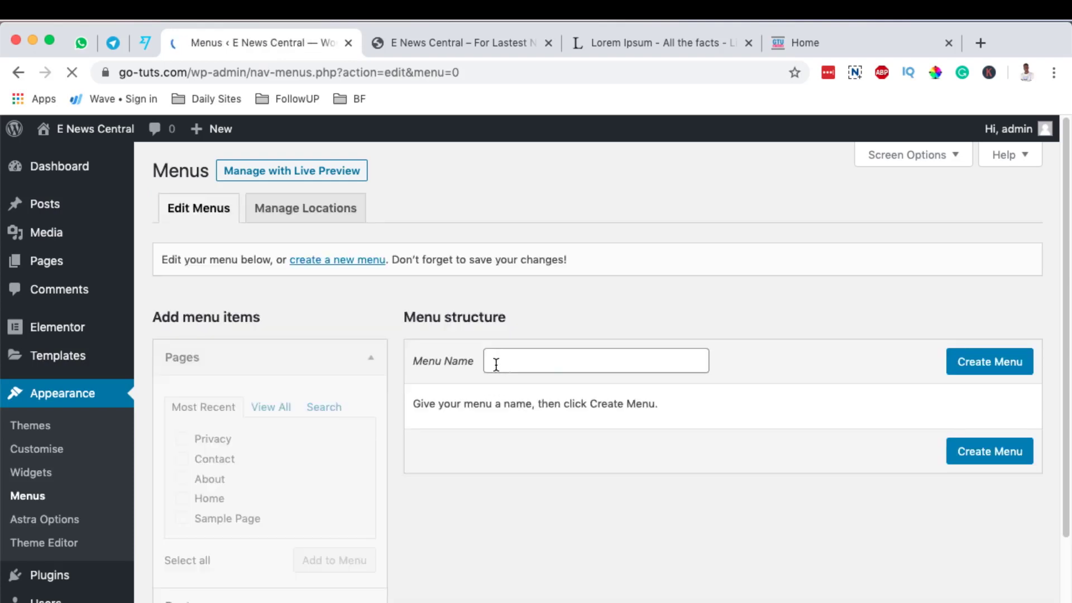
click(506, 364)
text(Footer)
click(989, 362)
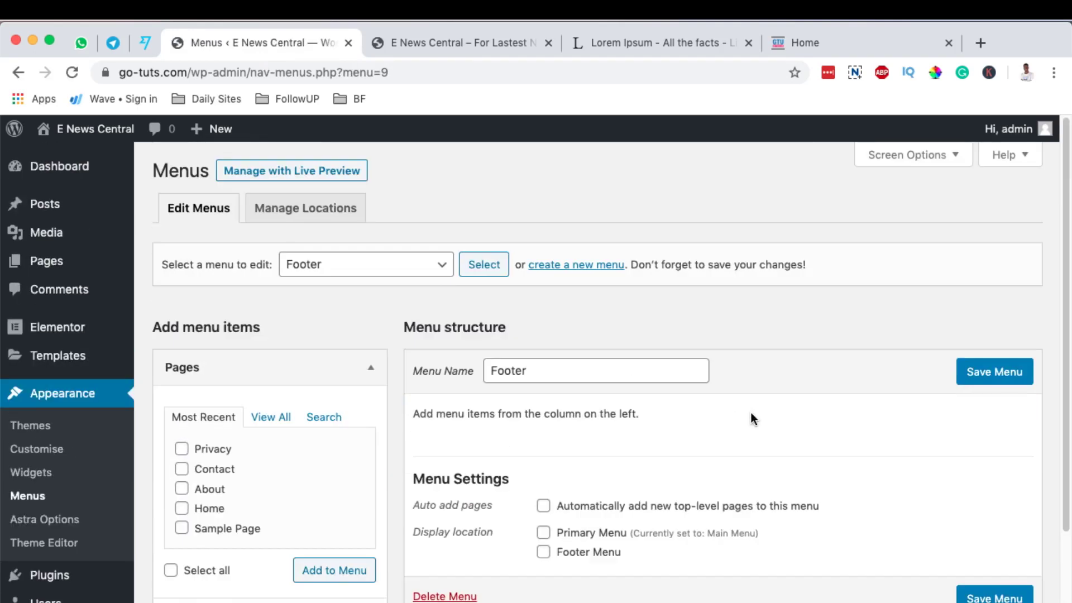
scroll(751, 418, down, 1)
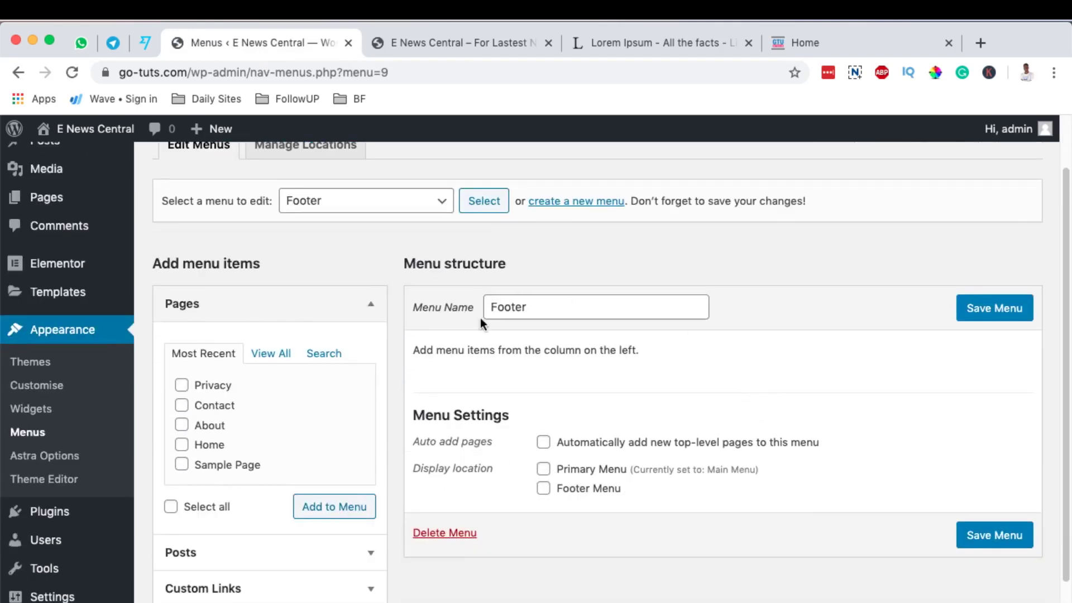
click(544, 489)
click(995, 308)
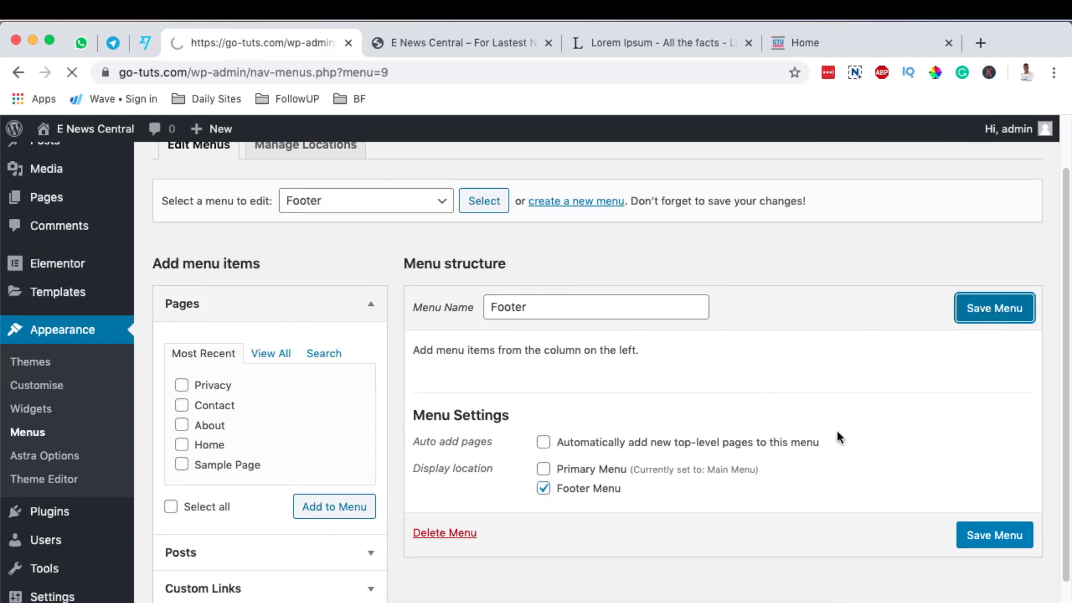
scroll(279, 469, down, 3)
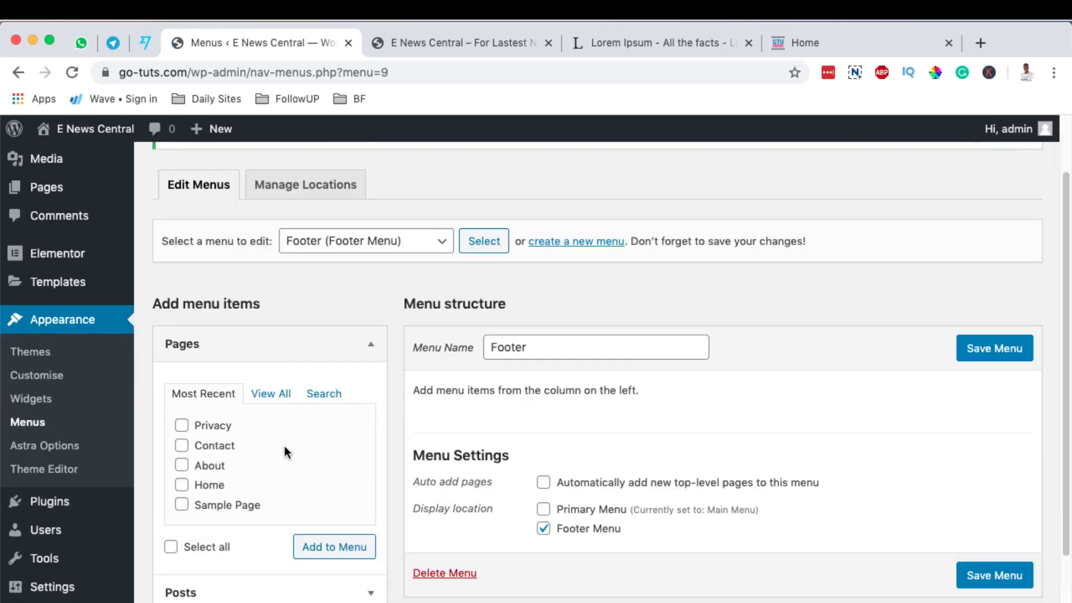
Add the Home, About, Contact and Privacy pages to the Footer menu
click(262, 393)
click(193, 425)
click(192, 445)
click(192, 465)
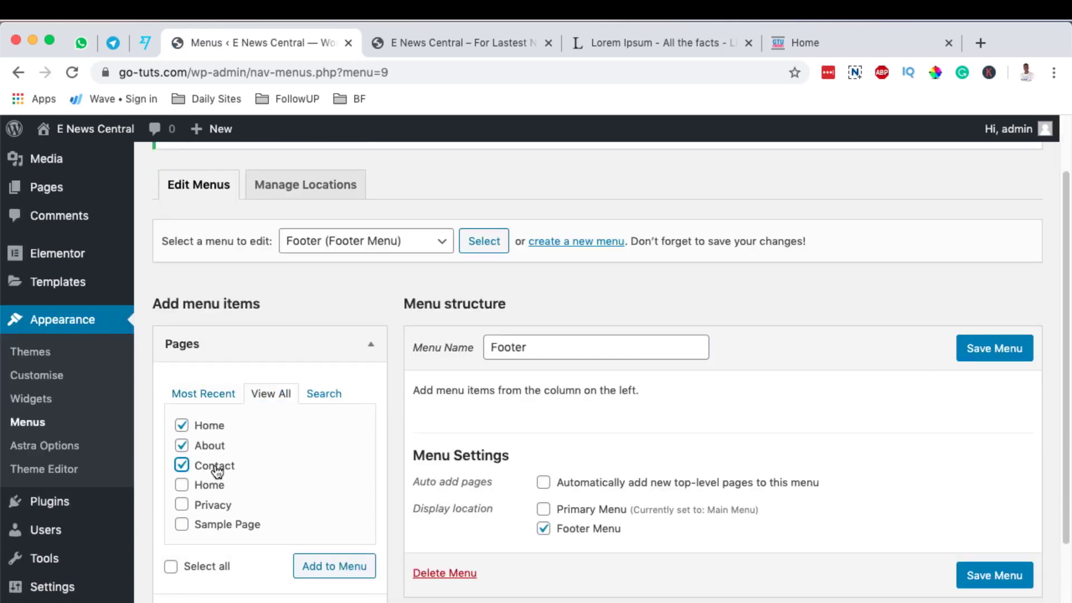
click(209, 506)
click(340, 566)
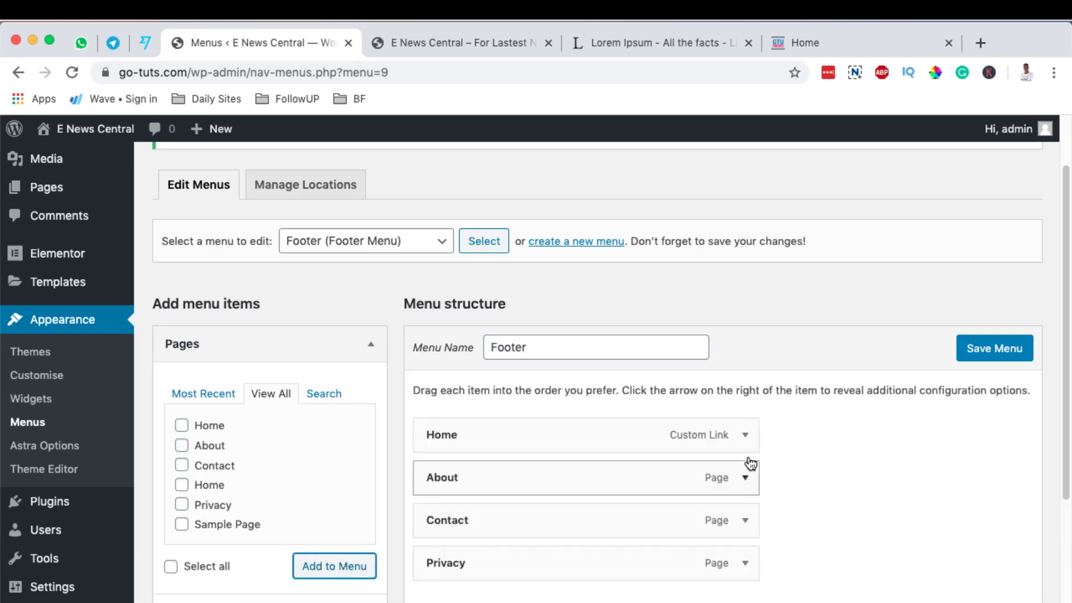
Replace the Home custom link in the Footer menu with the actual Home page
click(745, 435)
scroll(779, 473, down, 2)
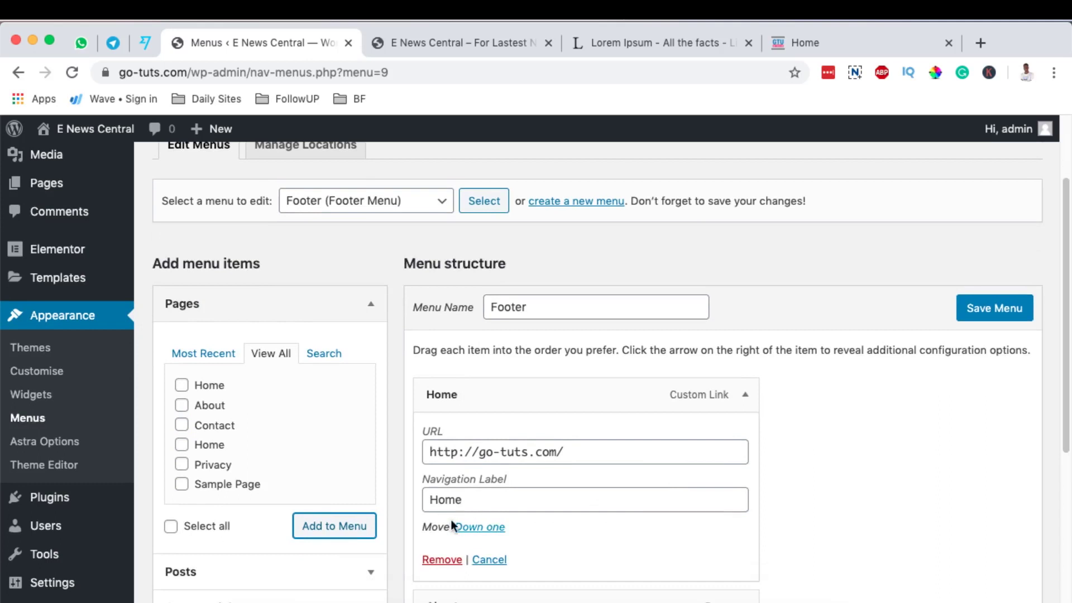
click(430, 563)
click(182, 444)
click(327, 525)
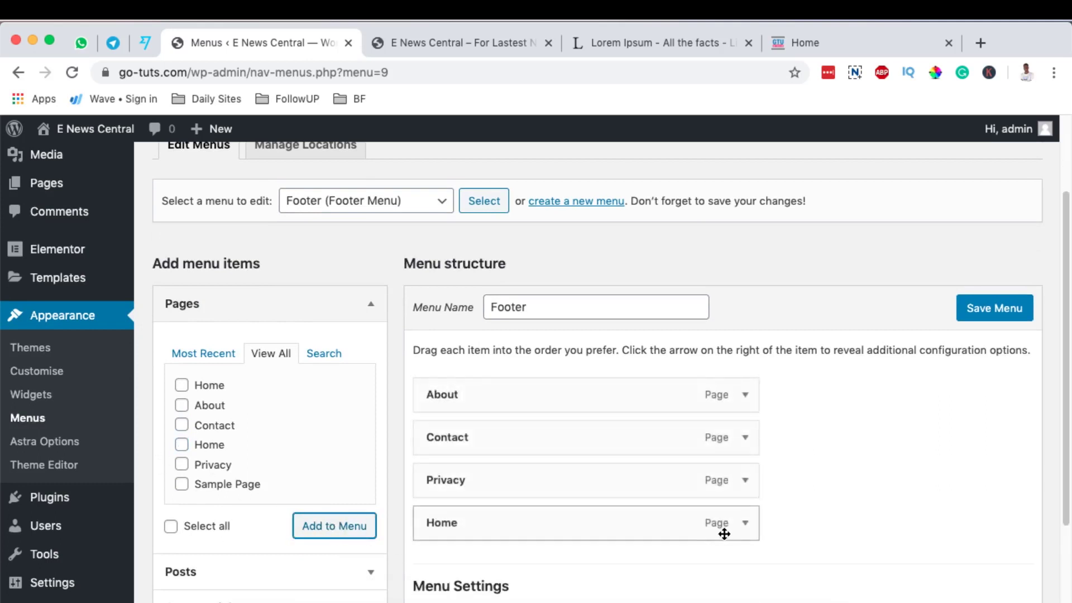
Reorder the Footer menu to Home, About, Privacy, Contact and save it
scroll(914, 436, down, 1)
drag(529, 511, 480, 391)
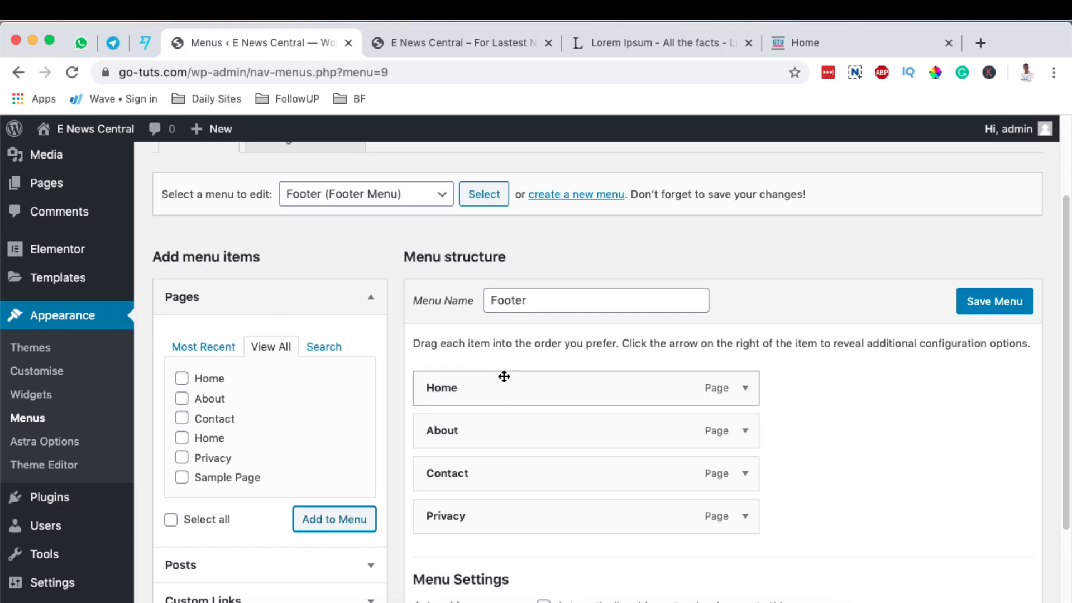
drag(552, 476, 549, 520)
scroll(849, 516, down, 2)
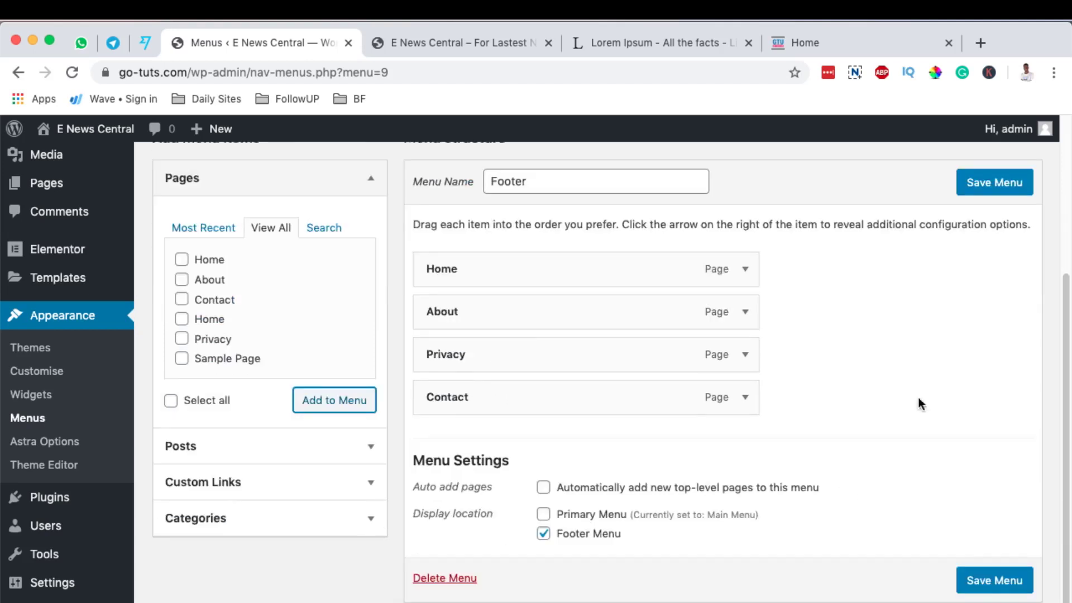
click(986, 188)
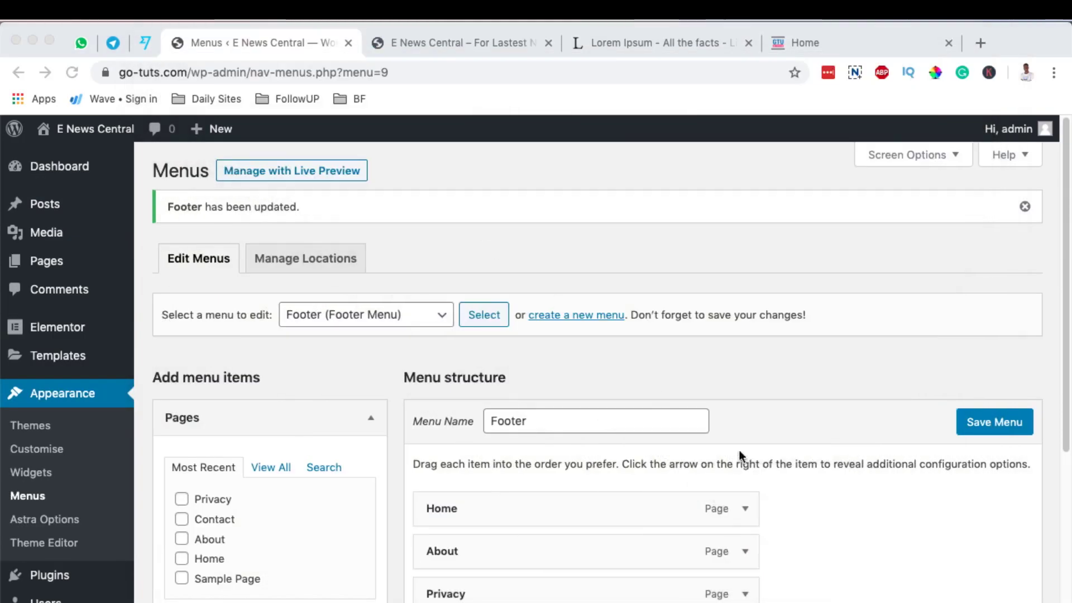
scroll(776, 435, down, 2)
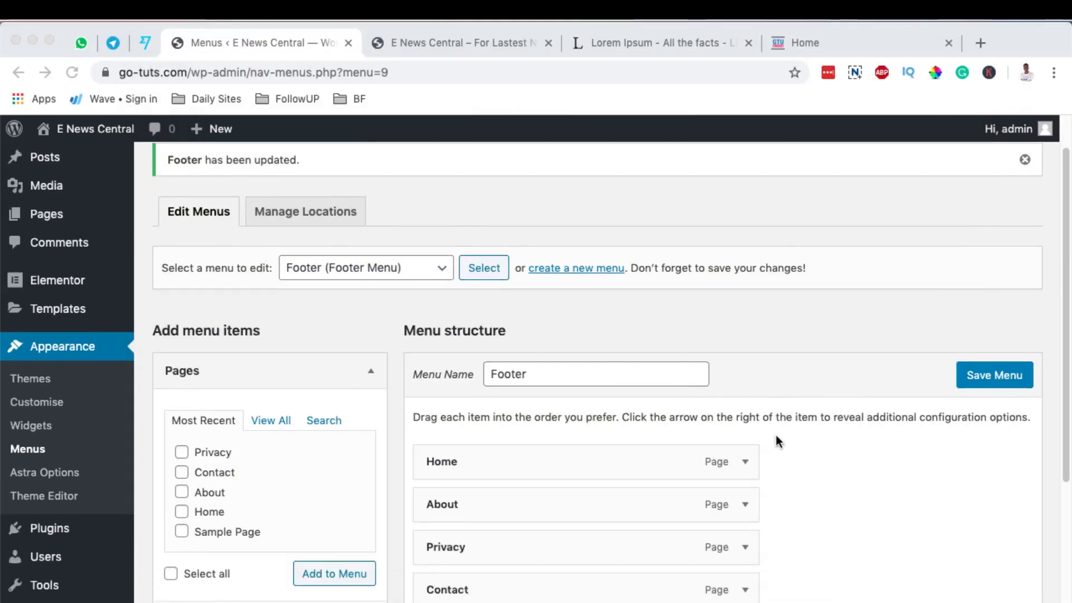